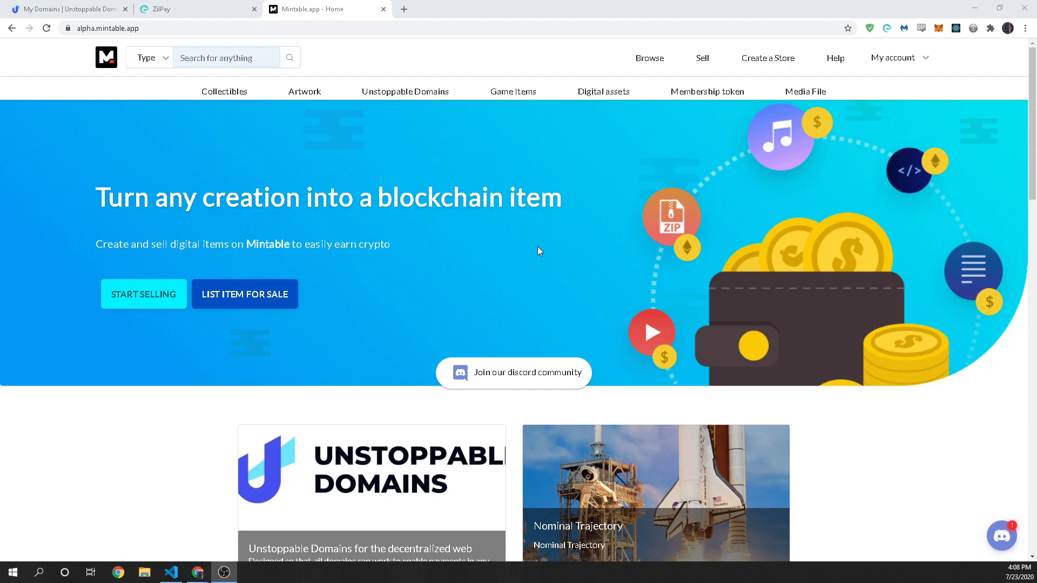
- Open the zilliqa.zil card from Most viewed items and check its $333.11 listed price
scroll(538, 250, down, 6)
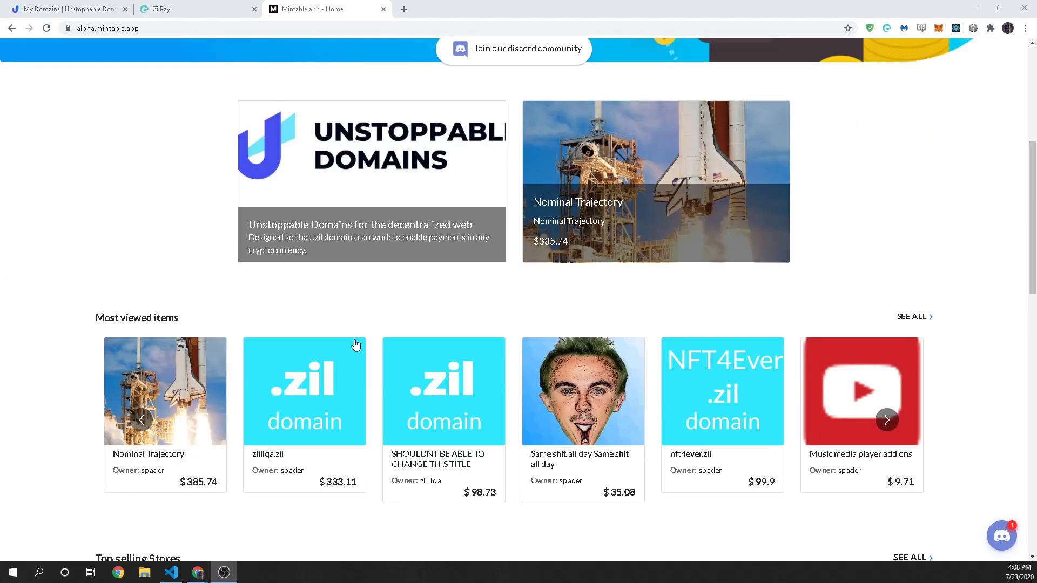
click(290, 461)
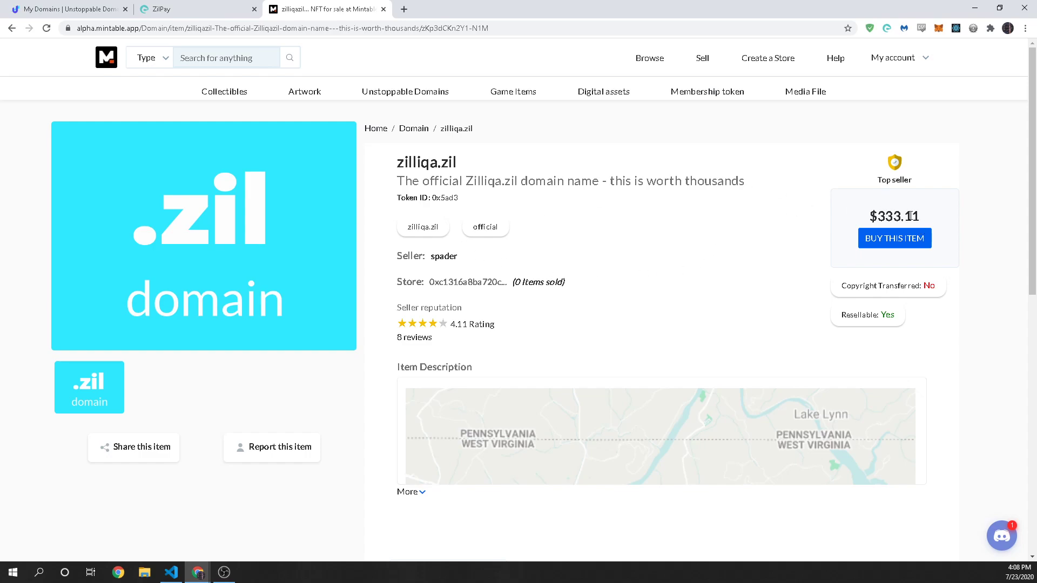
drag(912, 216, 851, 220)
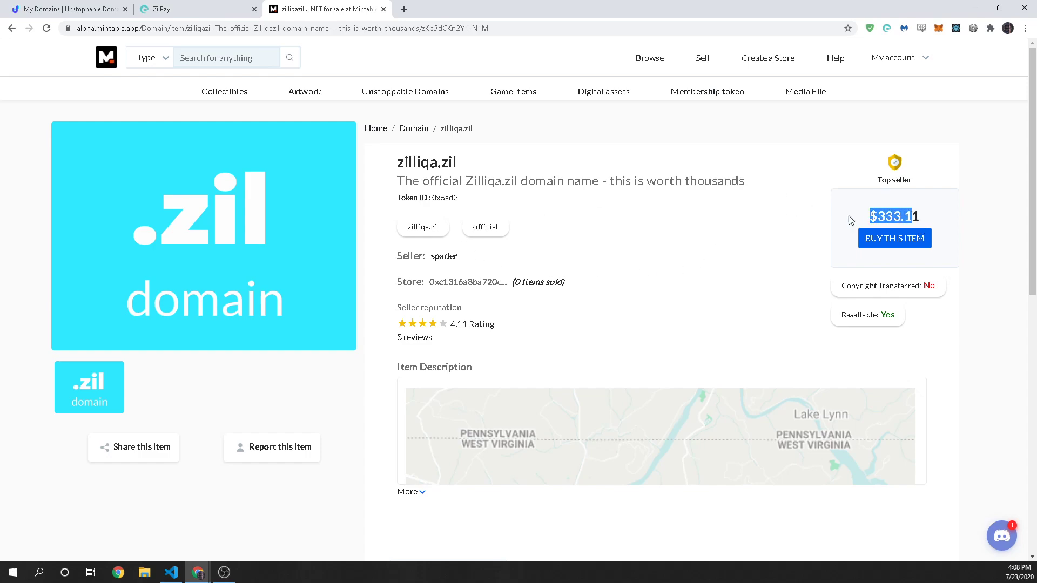
click(617, 225)
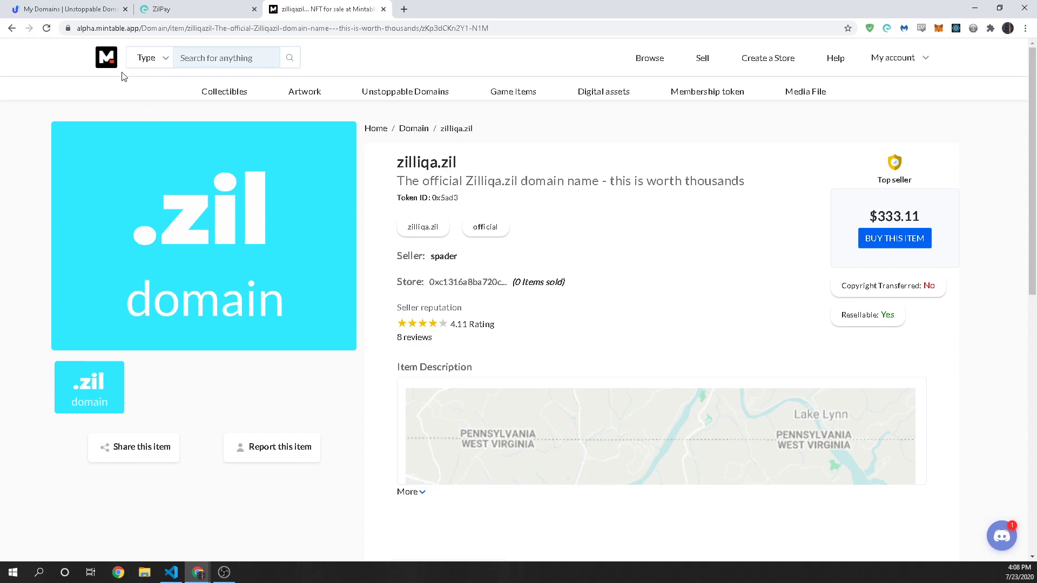
- Go back to the Mintable home page and check the ZilPay wallet balance
click(109, 62)
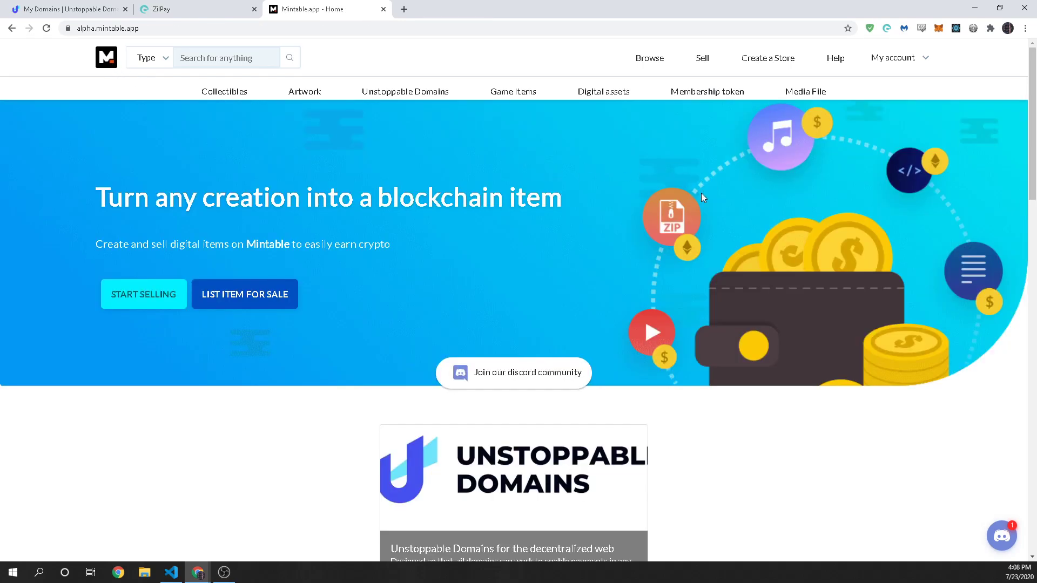
click(887, 28)
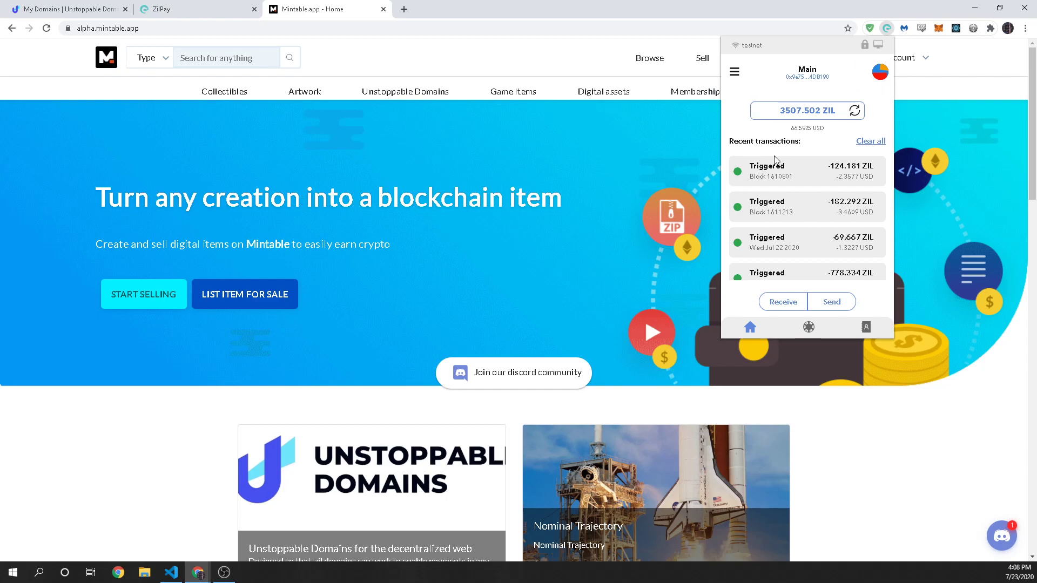
click(340, 200)
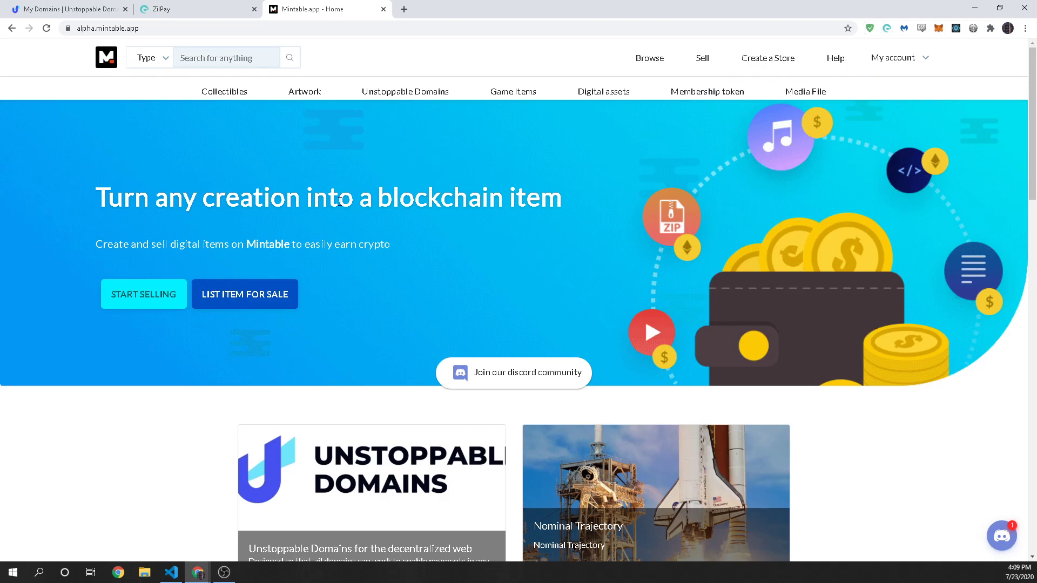
- On the ZilPay Wallet site, open the extension's Chrome Web Store listing
click(189, 8)
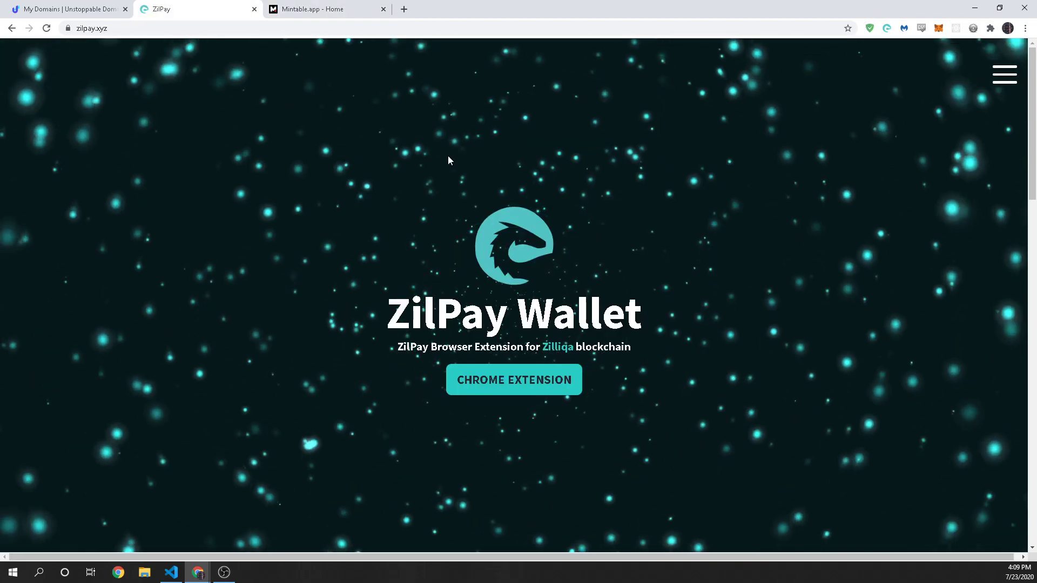
click(143, 28)
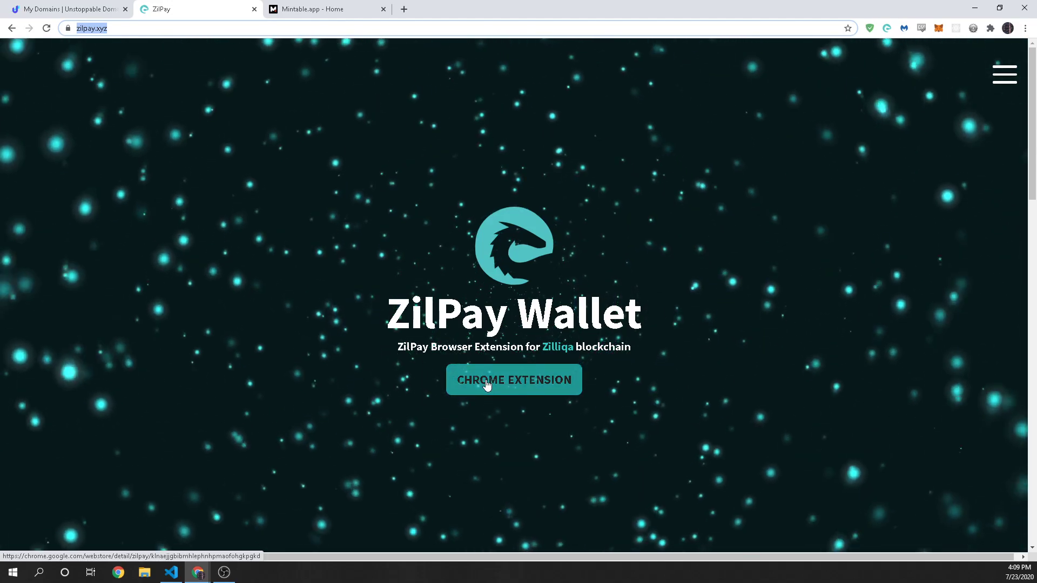
click(487, 384)
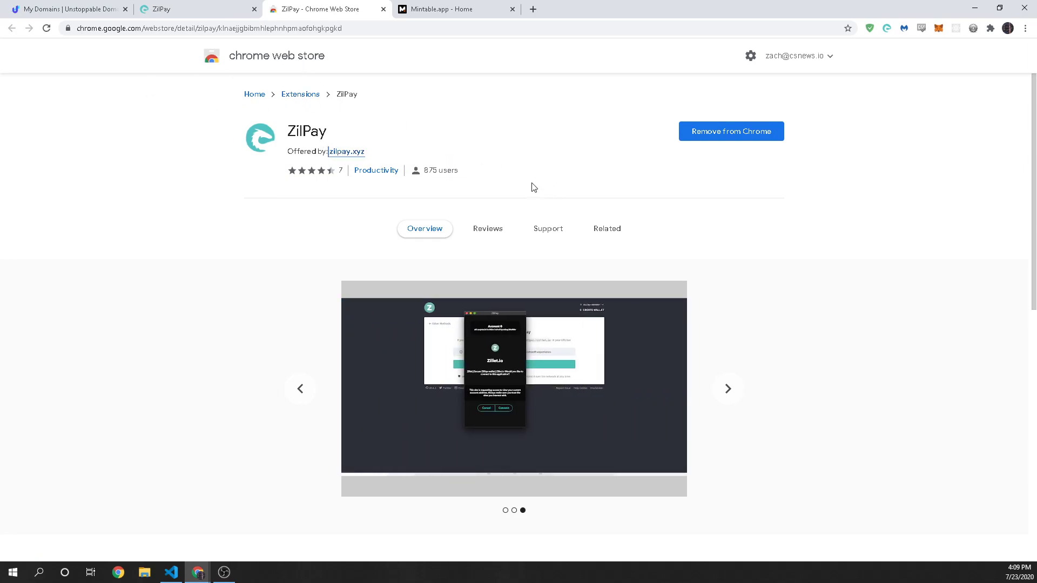
- Review the ZilPay extension's version and additional information on its store listing
scroll(534, 184, down, 6)
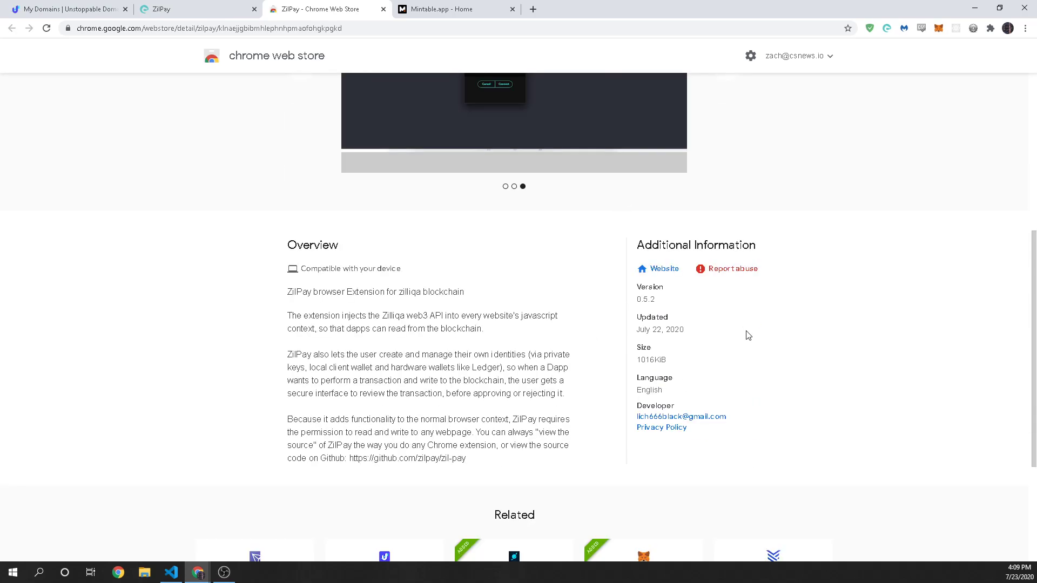
drag(637, 301, 731, 394)
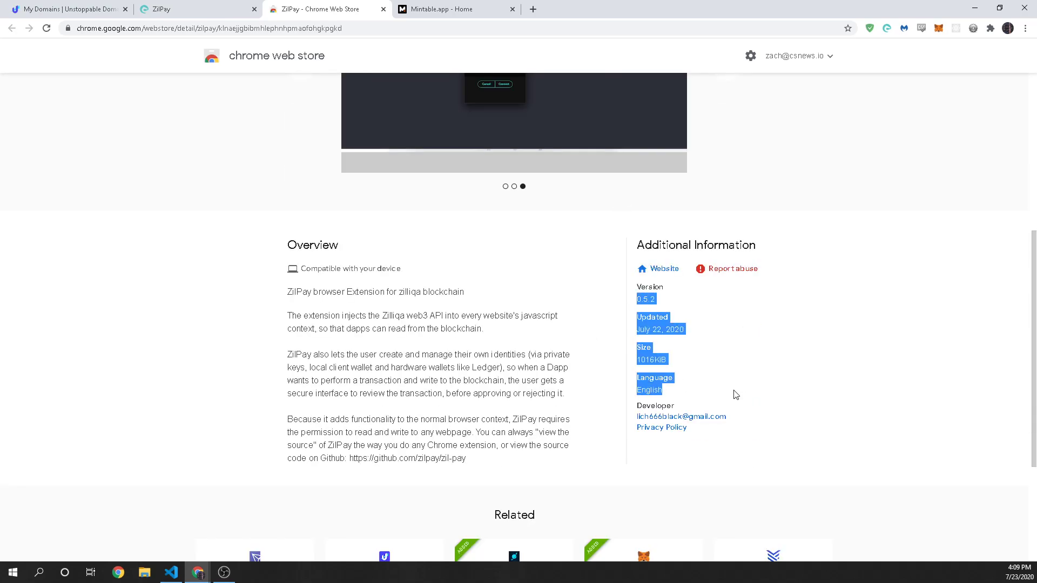
click(755, 363)
scroll(491, 307, up, 6)
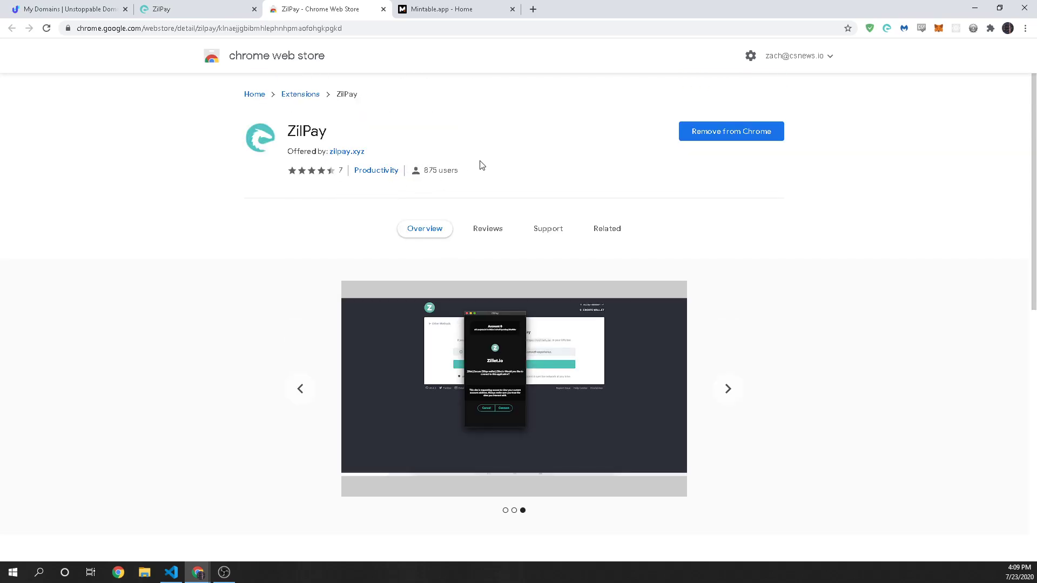
- Glance at the ZilPay wallet popup, then close the Chrome Web Store tab
click(886, 28)
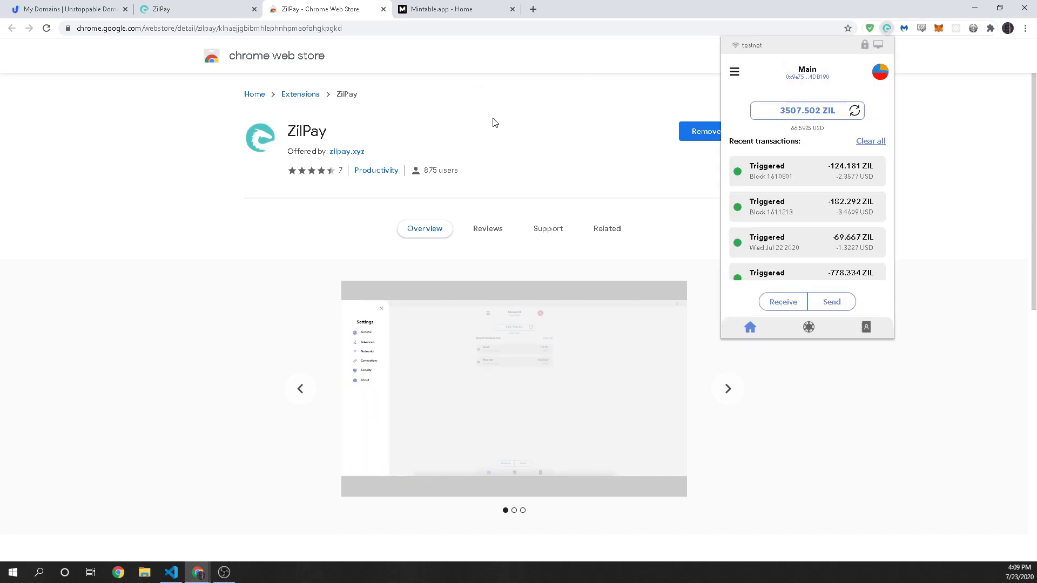
click(493, 122)
click(383, 9)
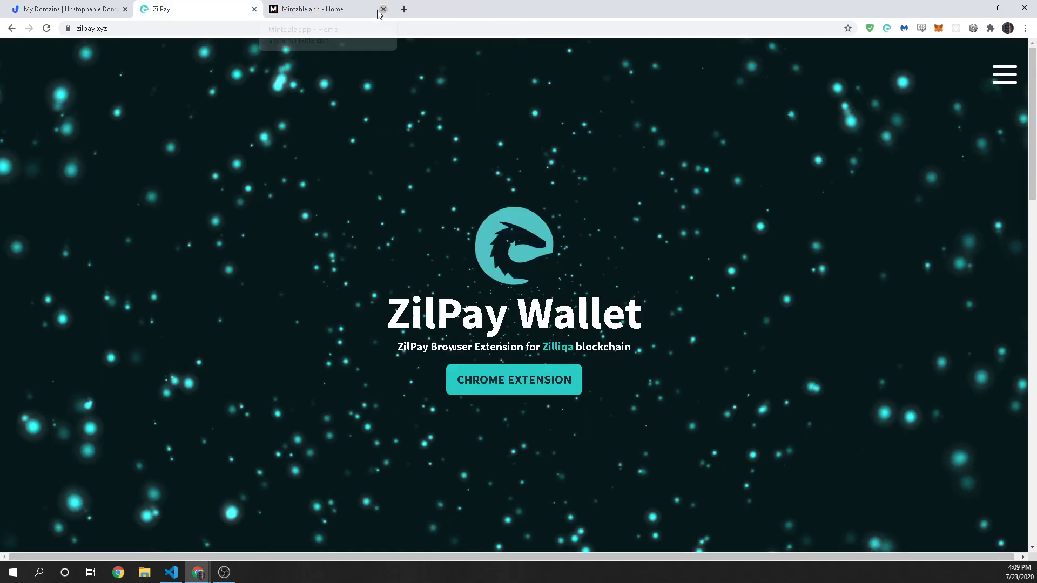
- Return to My domains and review nft4ever.zil, unclaimed nftsrock.zil, and pending zachminted.zil
key(ctrl+shift+Tab)
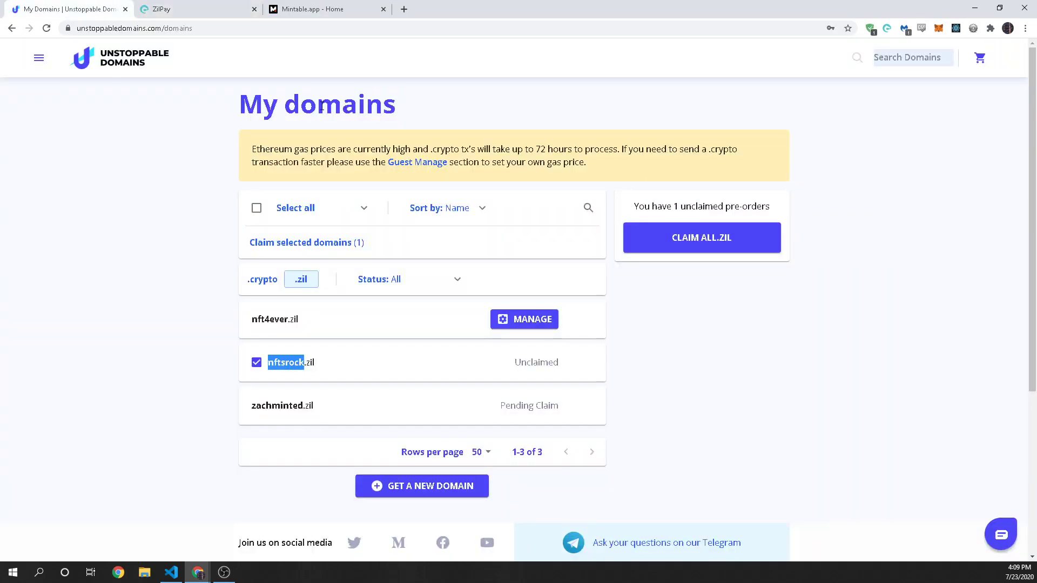
click(38, 57)
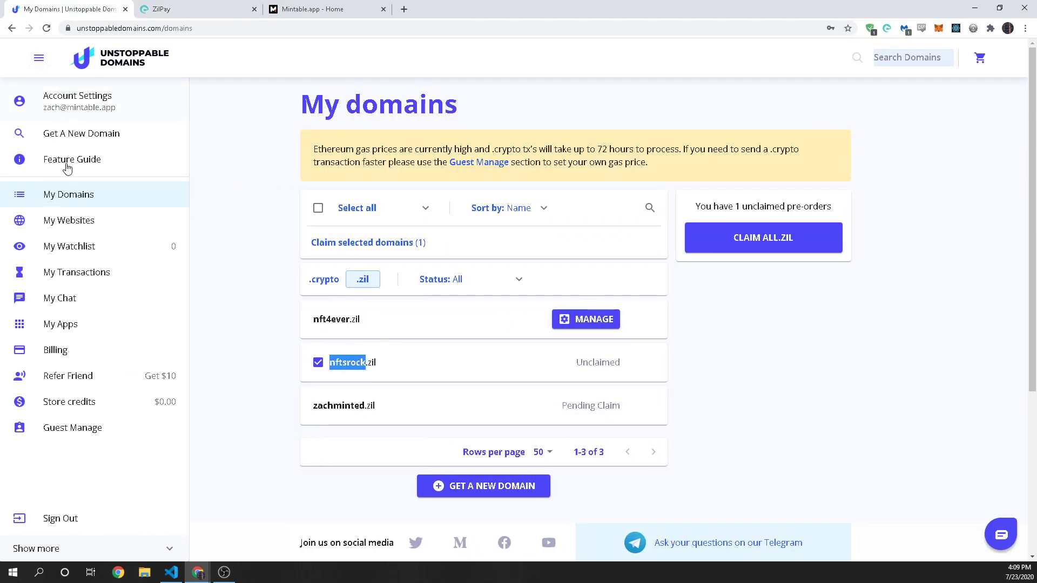
click(65, 193)
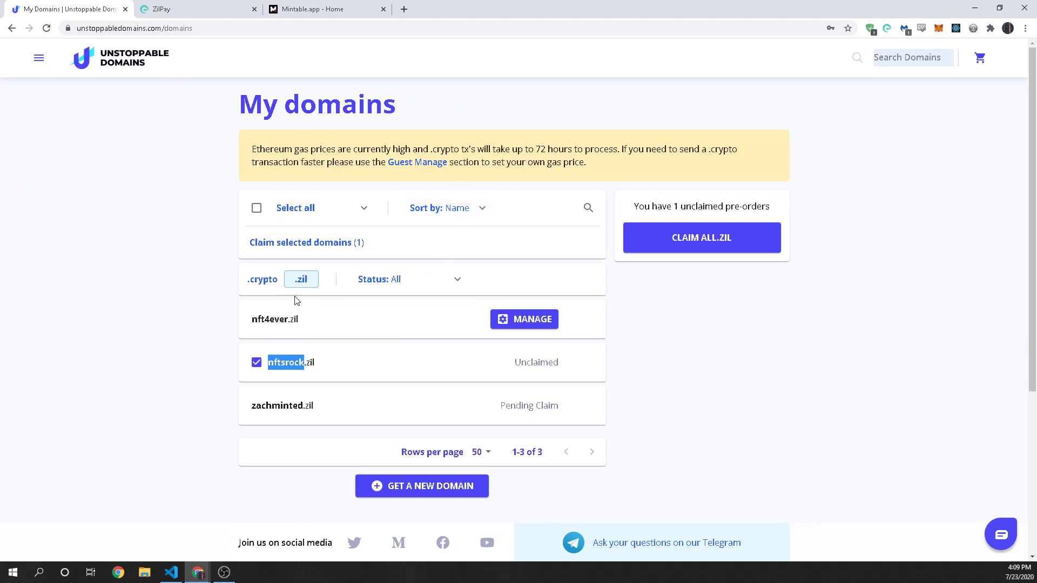
click(212, 338)
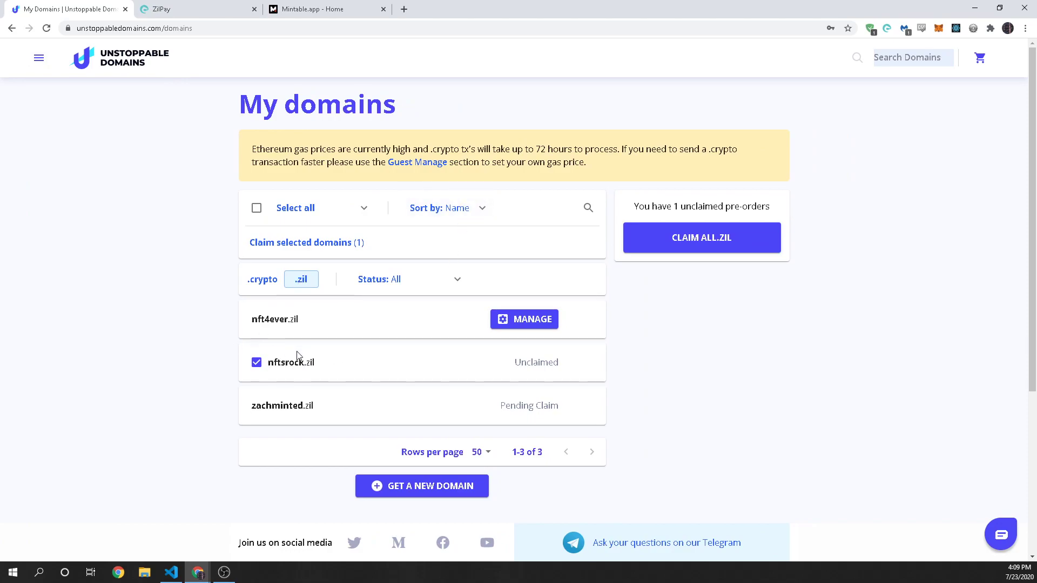
triple_click(549, 406)
drag(540, 362, 507, 361)
drag(280, 319, 301, 320)
click(324, 322)
- Start claiming all .zil domains including nftsrock.zil and submit the emailed confirmation code
click(257, 363)
click(257, 330)
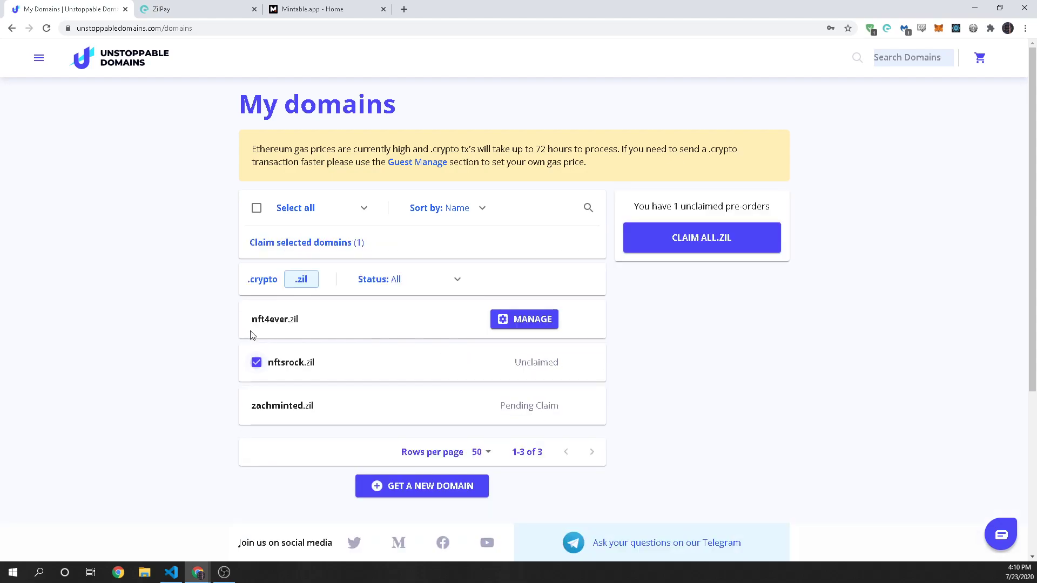
click(724, 238)
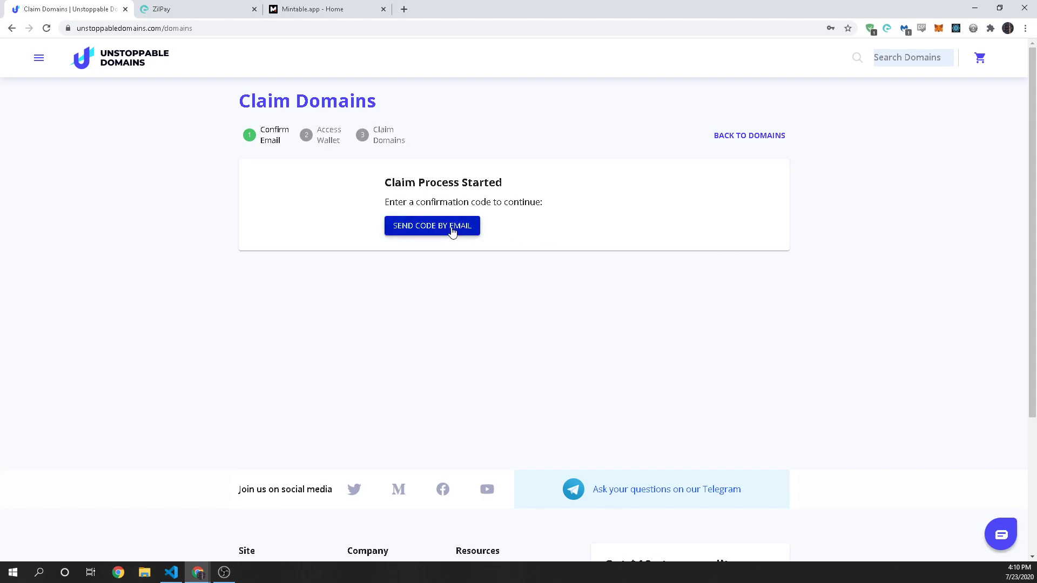
click(452, 231)
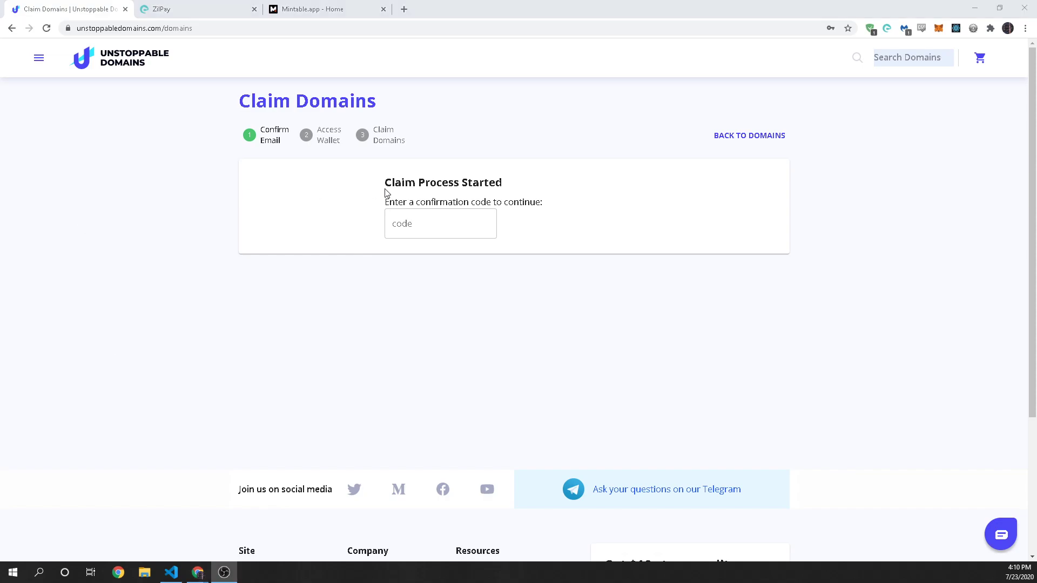
click(451, 225)
key(ctrl+v)
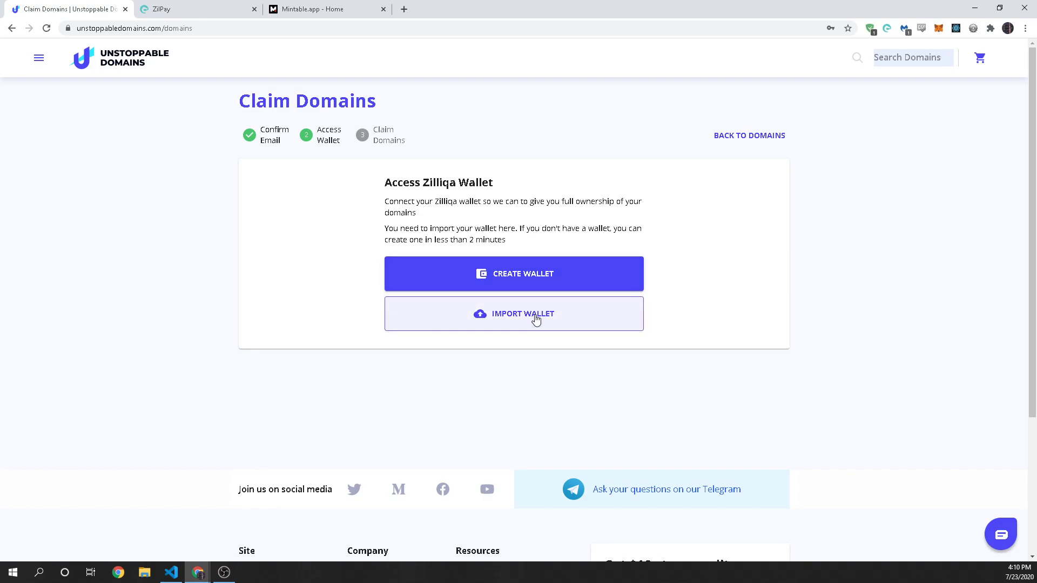
- Create a new Zilliqa wallet and download its keystore as Zilliqa_Wallet (2).json
click(887, 28)
click(602, 205)
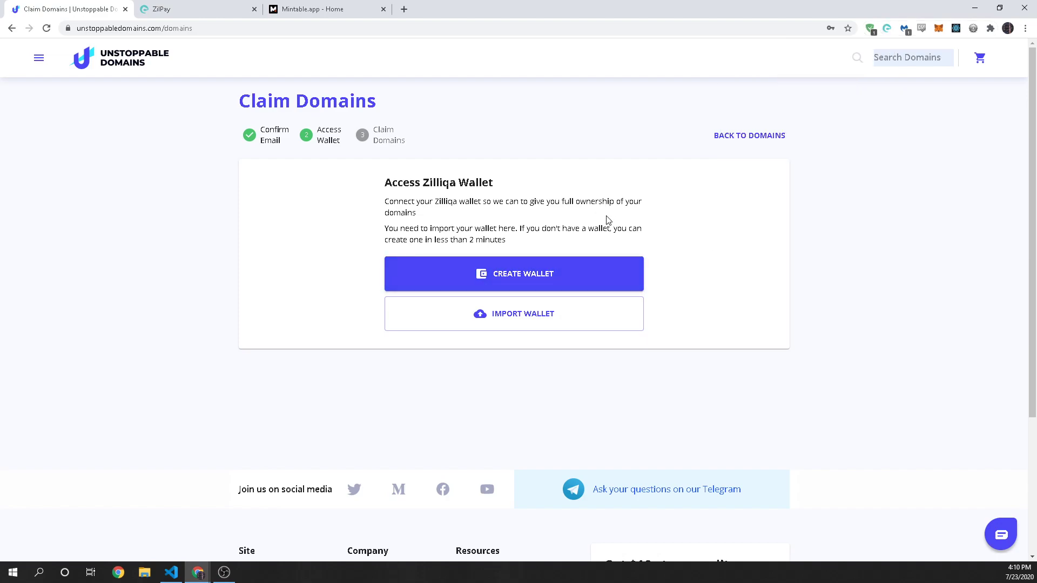
click(538, 287)
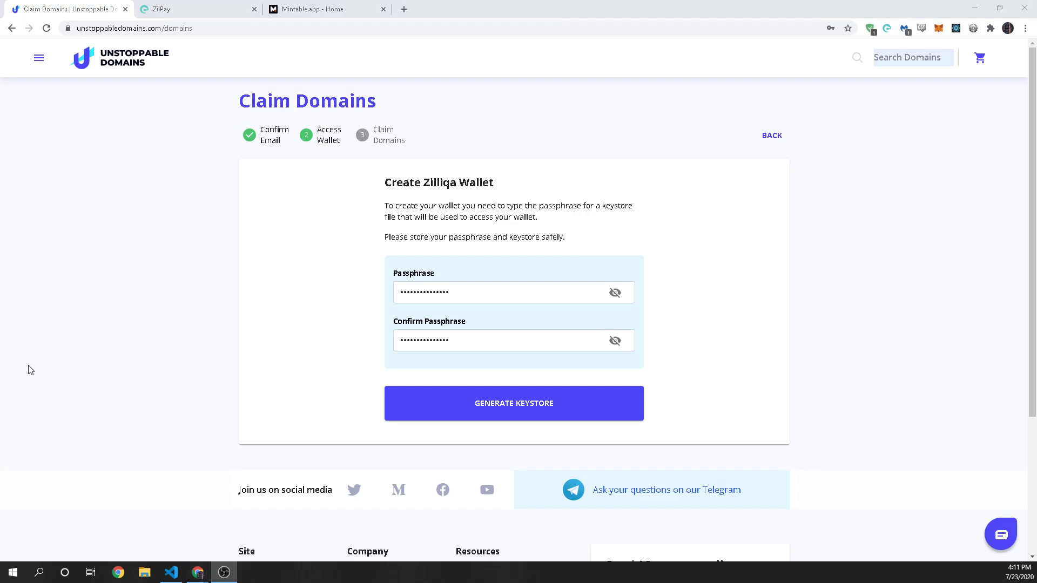
click(534, 403)
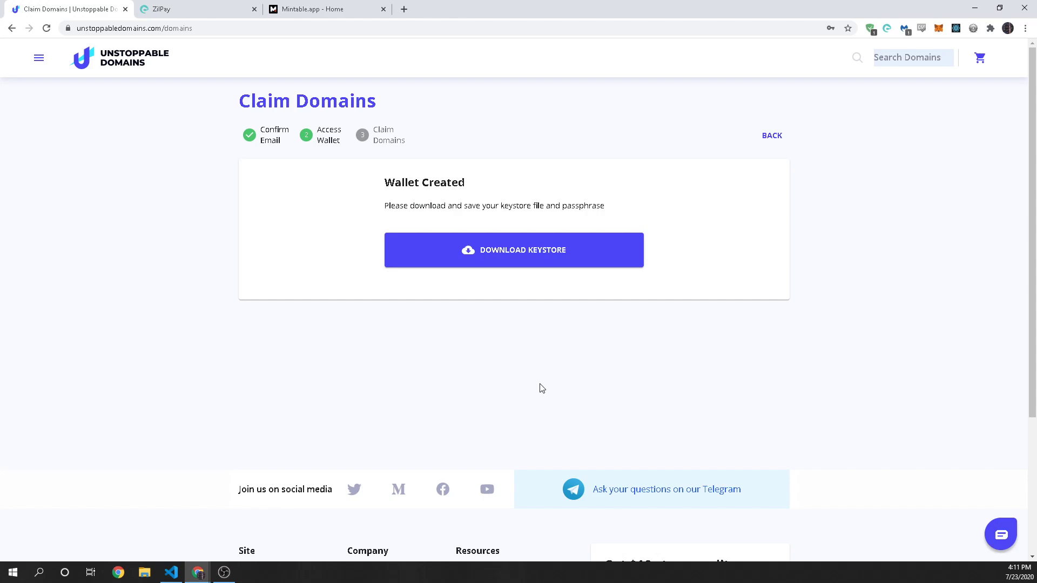
click(523, 259)
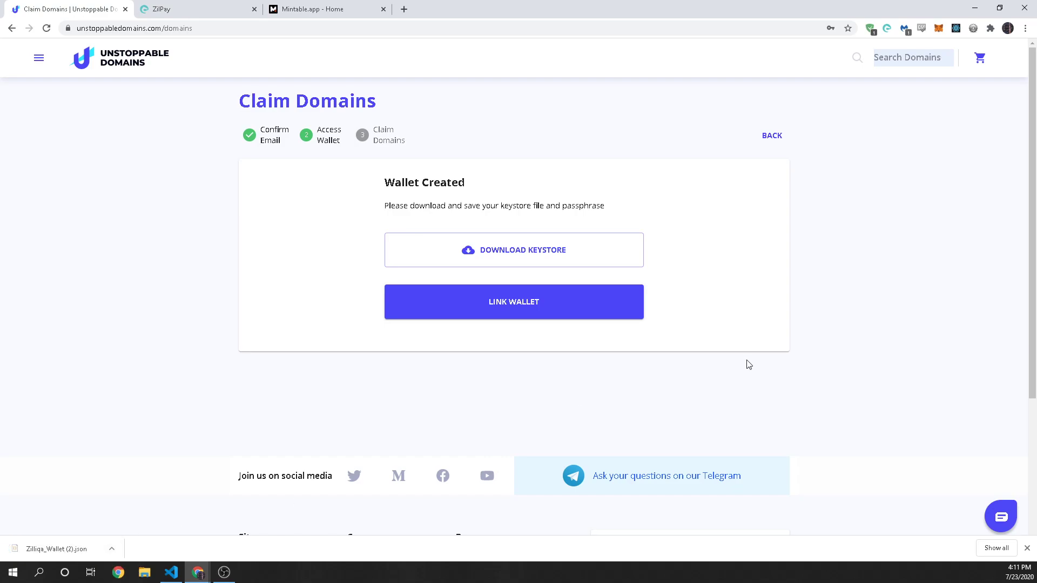
click(523, 313)
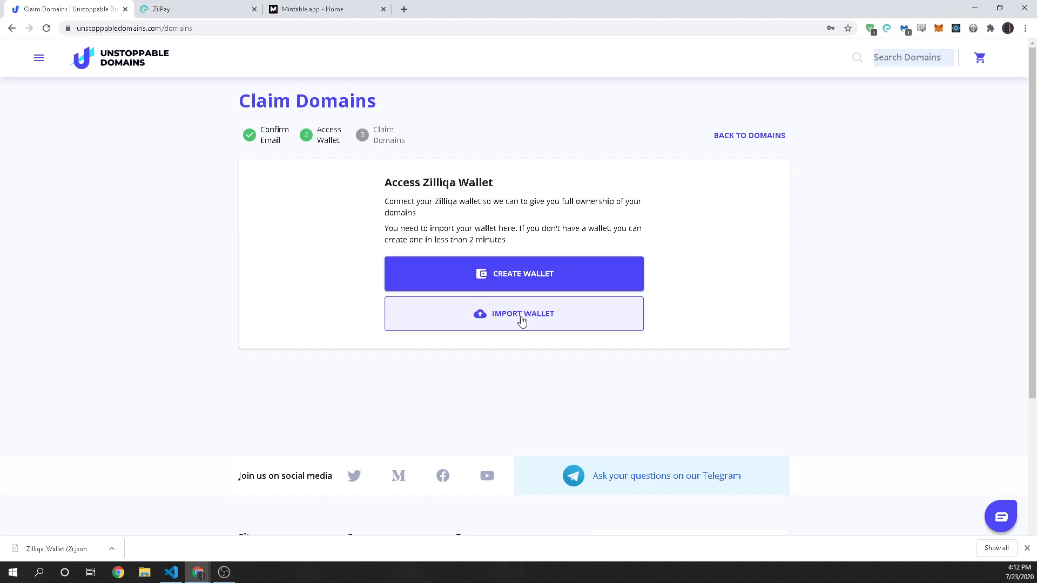
- Import the Zilliqa_Wallet (2).json keystore and unlock it with the saved passphrase
click(522, 321)
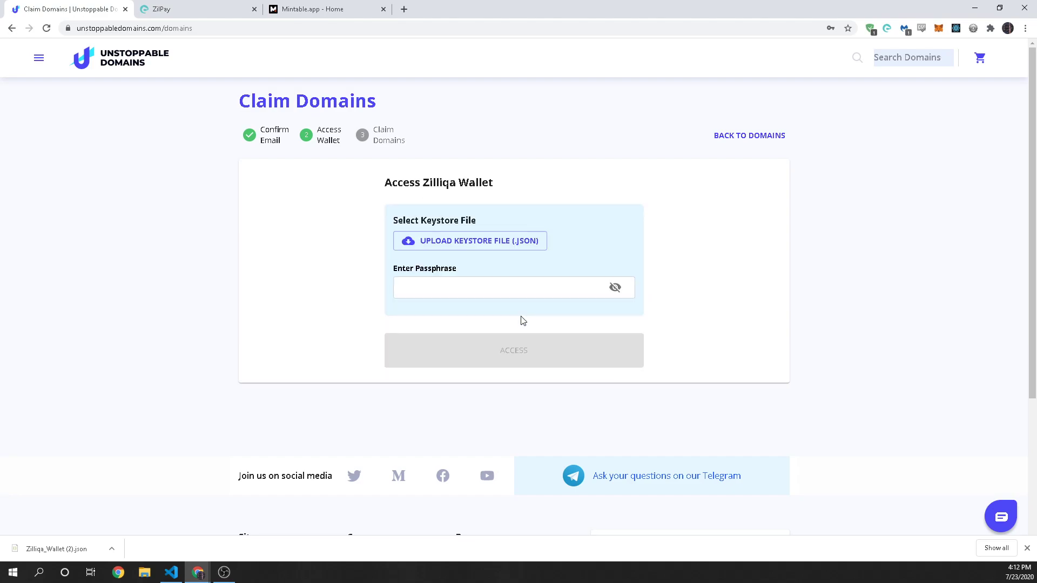
click(507, 242)
double_click(115, 101)
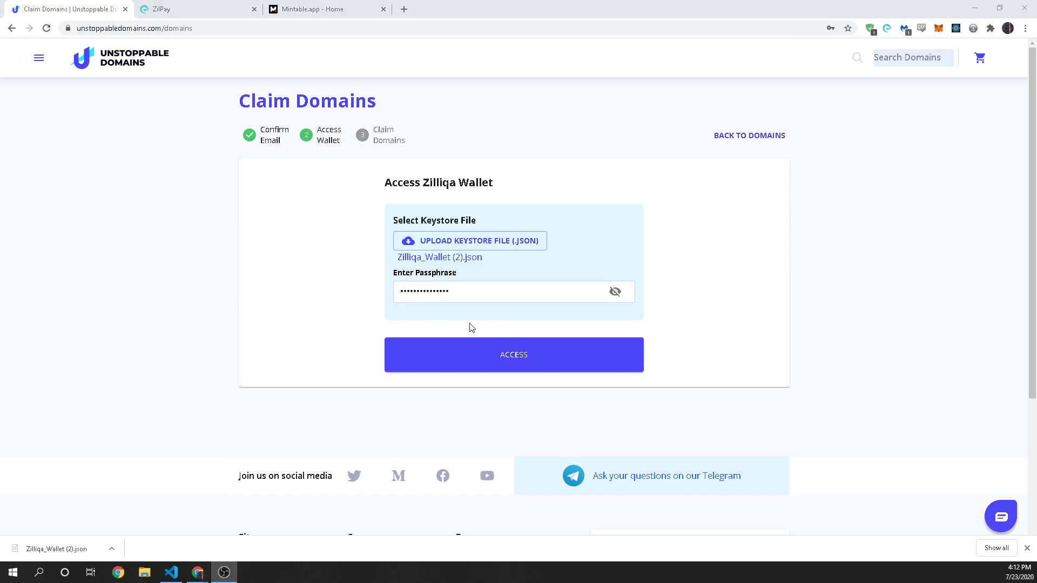
click(533, 357)
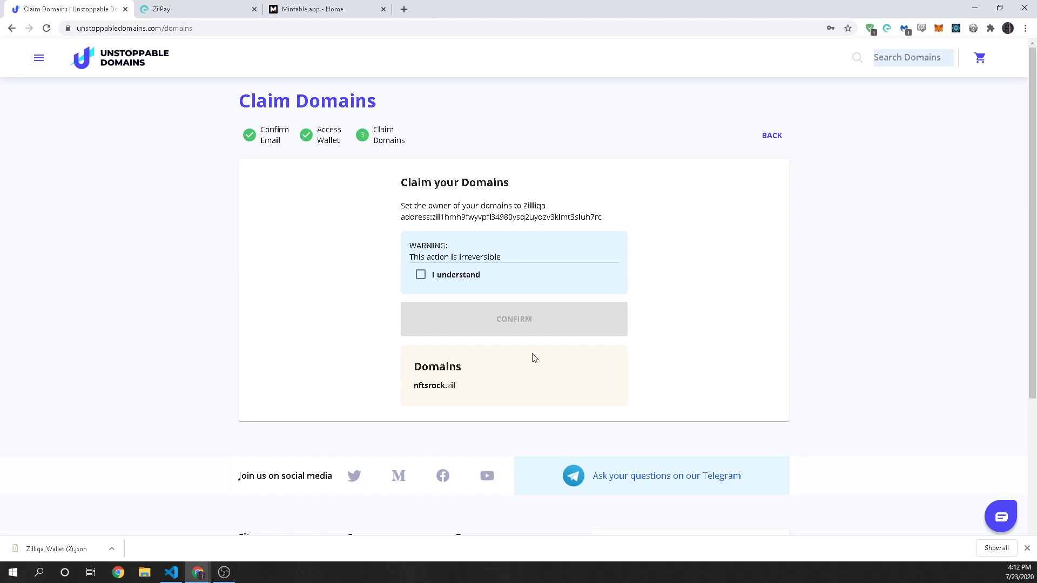
- Copy the wallet address and acknowledge the irreversible ownership warning
double_click(445, 217)
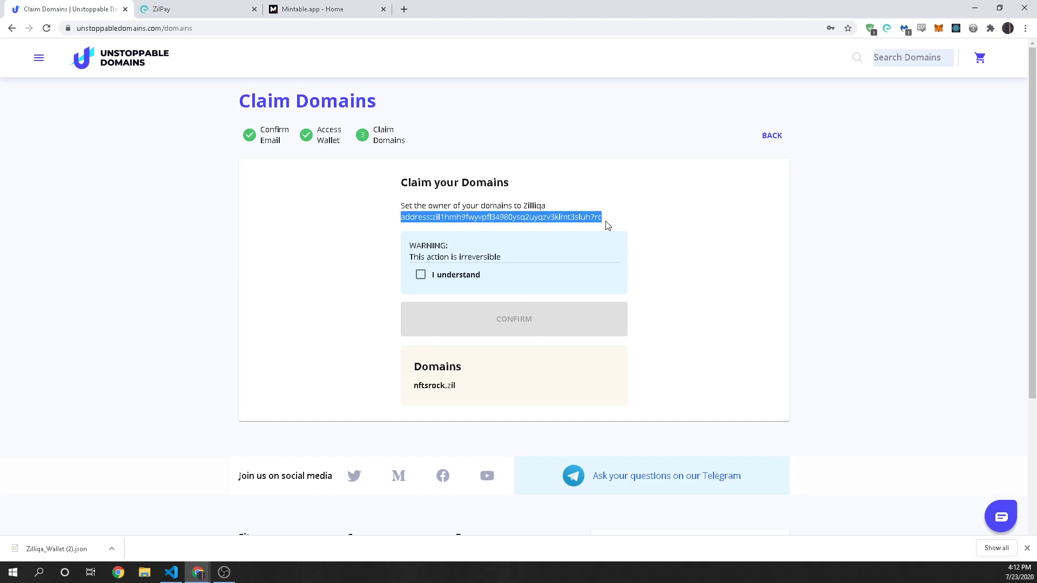
drag(603, 217, 433, 219)
click(422, 276)
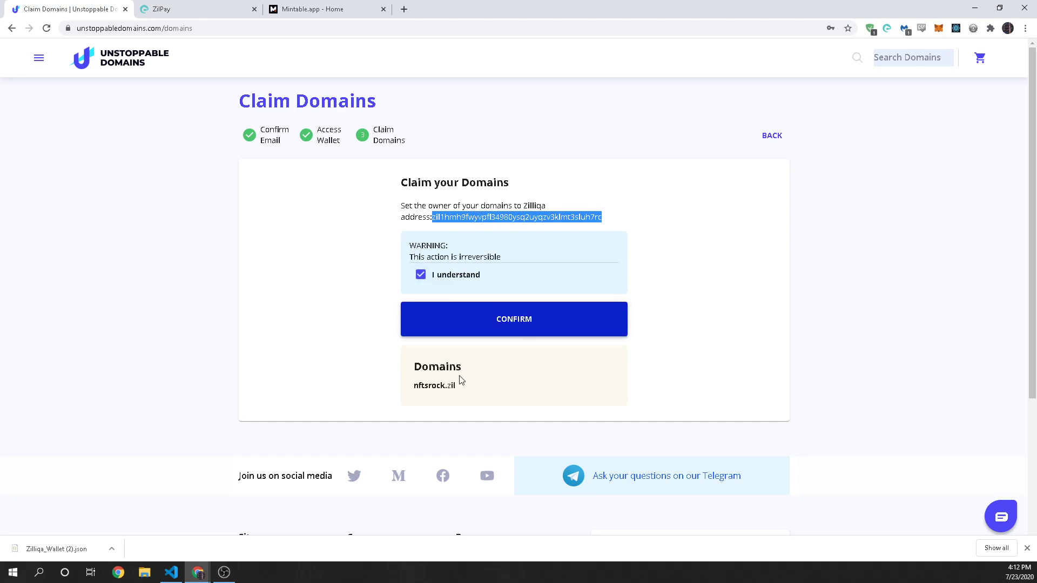
- Confirm claiming nftsrock.zil to the wallet and view it as Pending Claim
drag(461, 381, 400, 398)
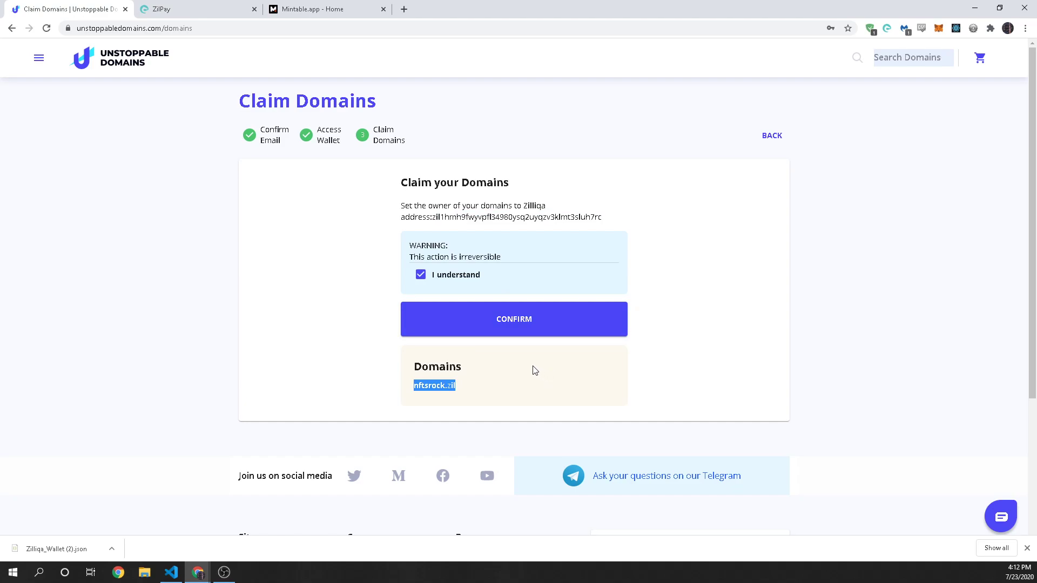
click(528, 328)
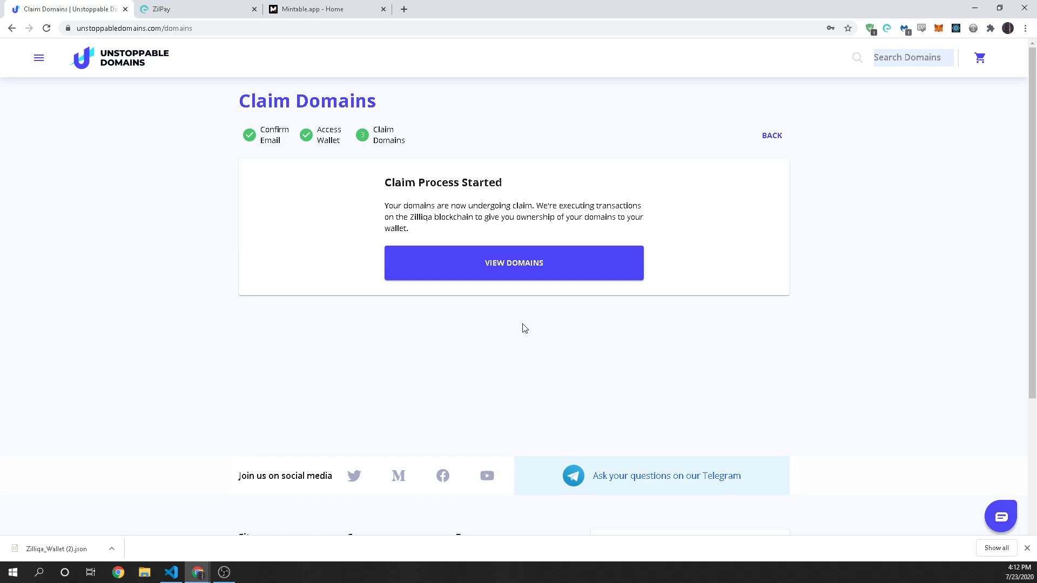
click(517, 264)
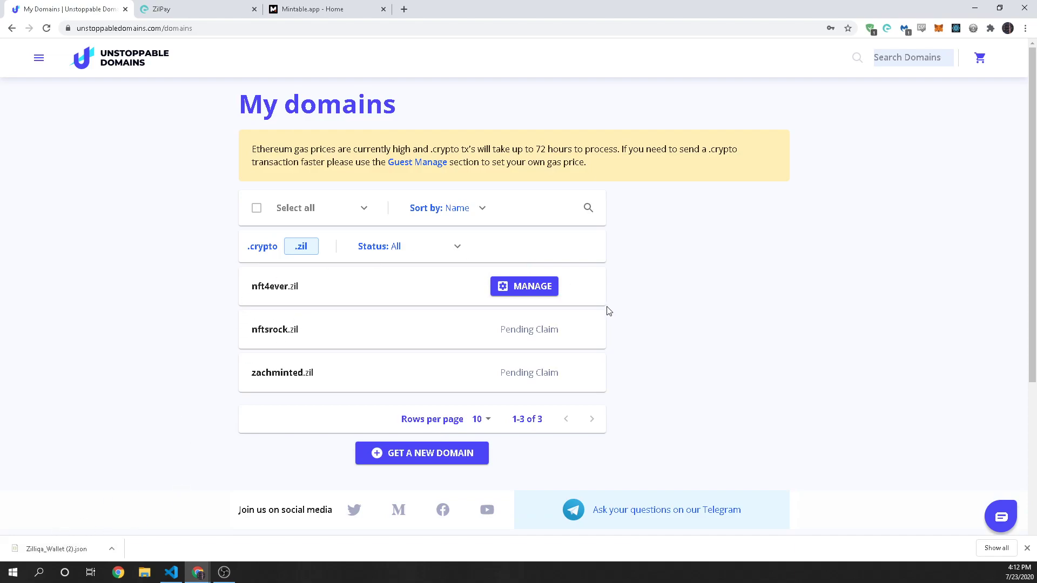
click(888, 28)
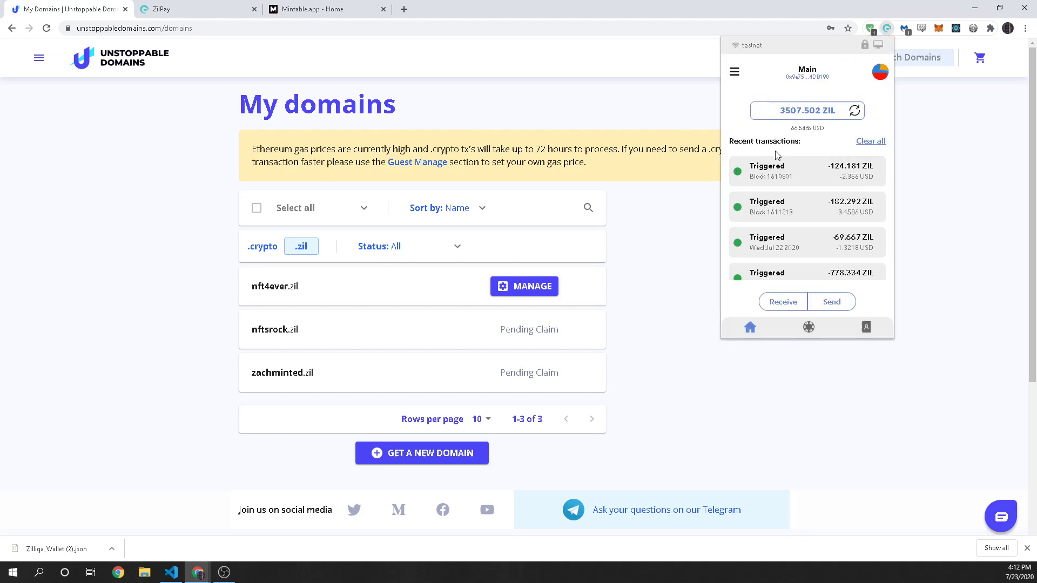
- Attempt to import Zilliqa_Wallet (2).json into ZilPay as a keystore account with the pasted password
click(882, 75)
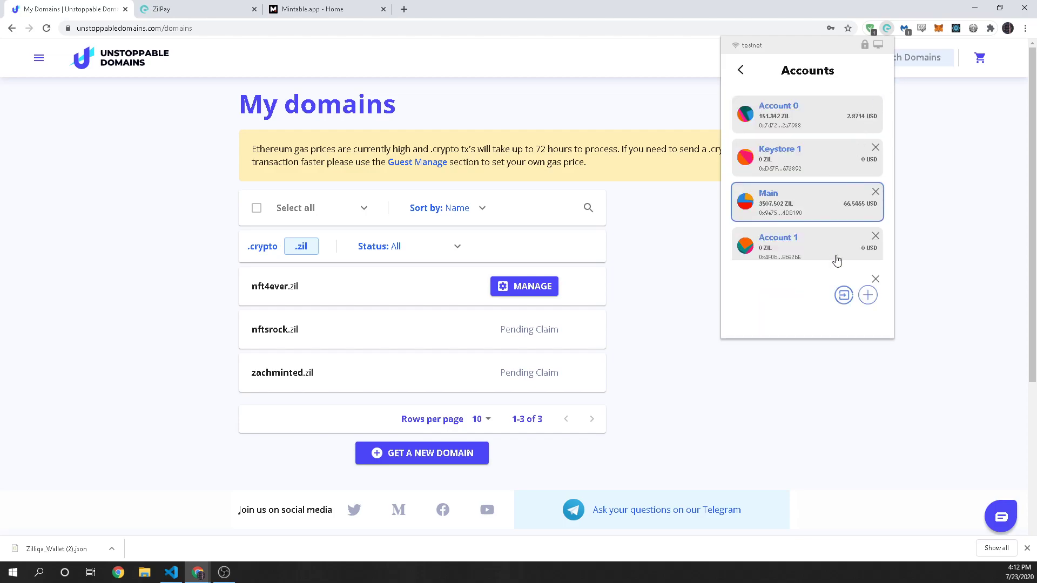
click(844, 295)
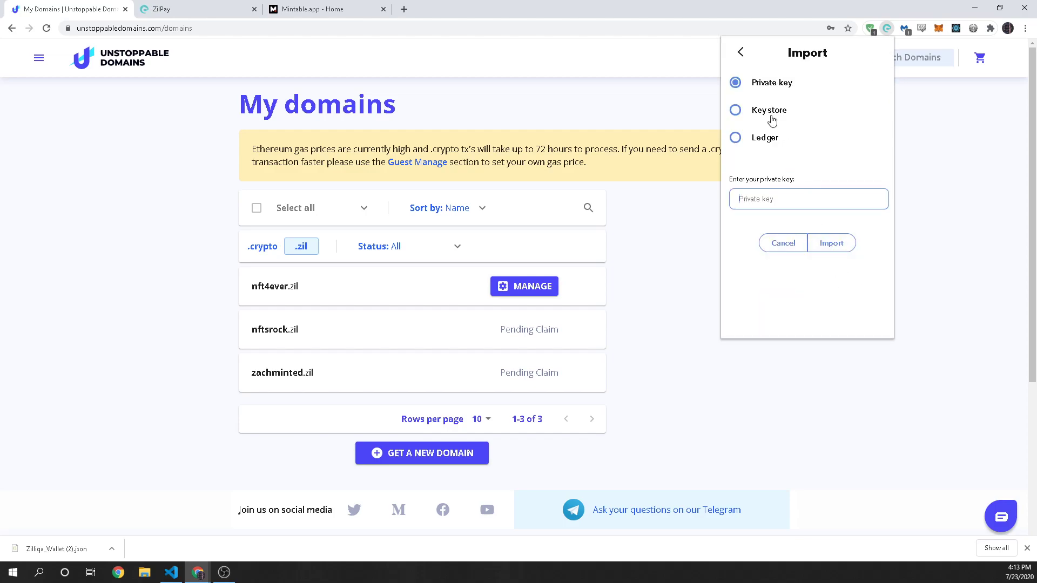
click(776, 115)
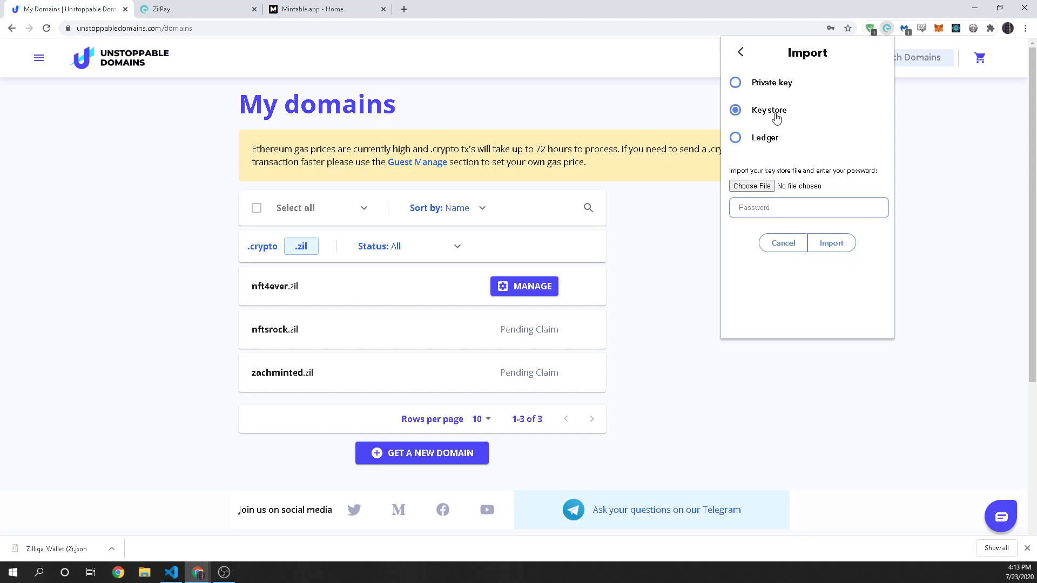
click(759, 187)
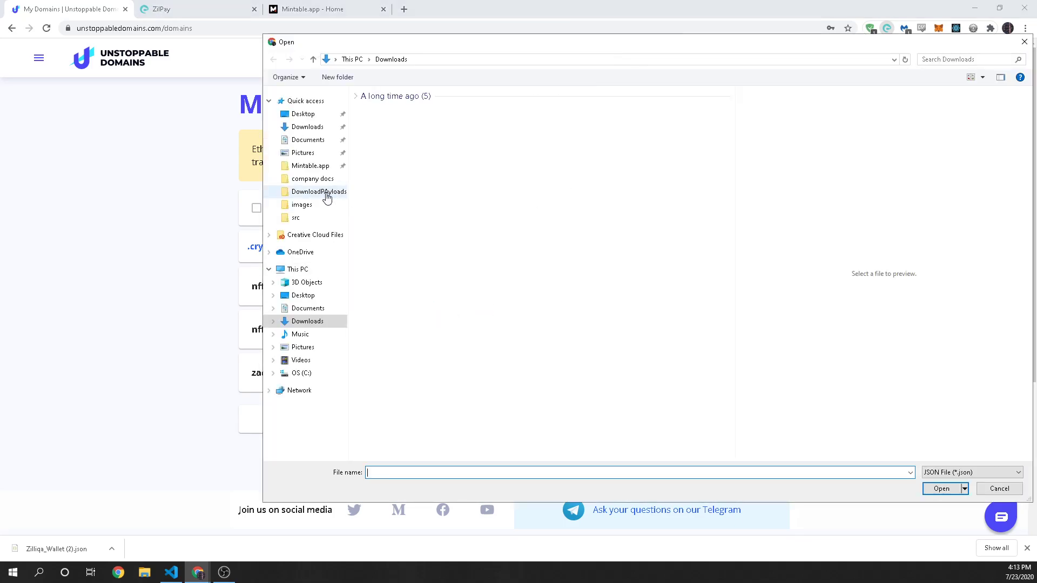
double_click(379, 130)
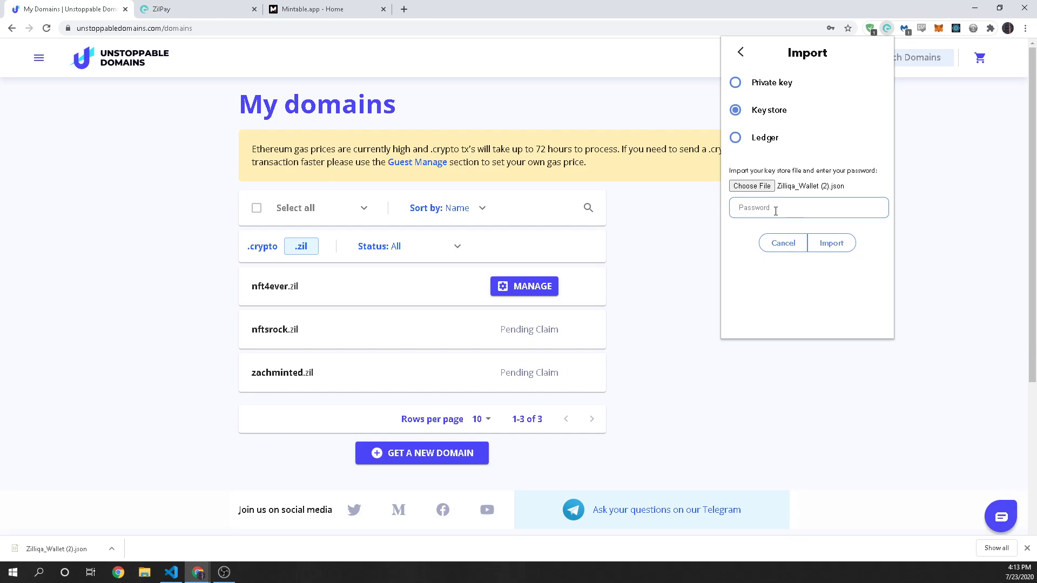
key(ctrl+v)
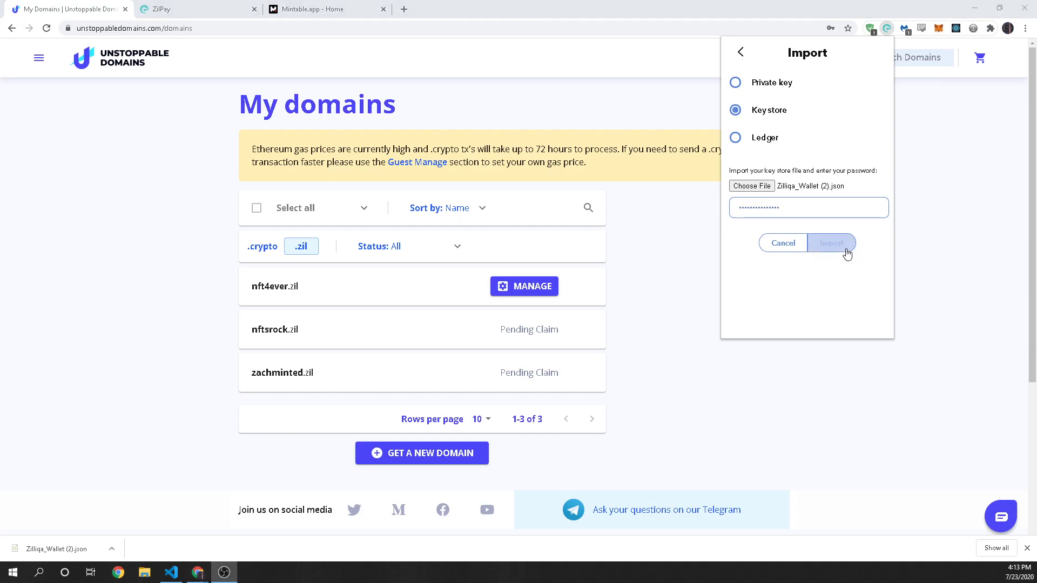
click(846, 252)
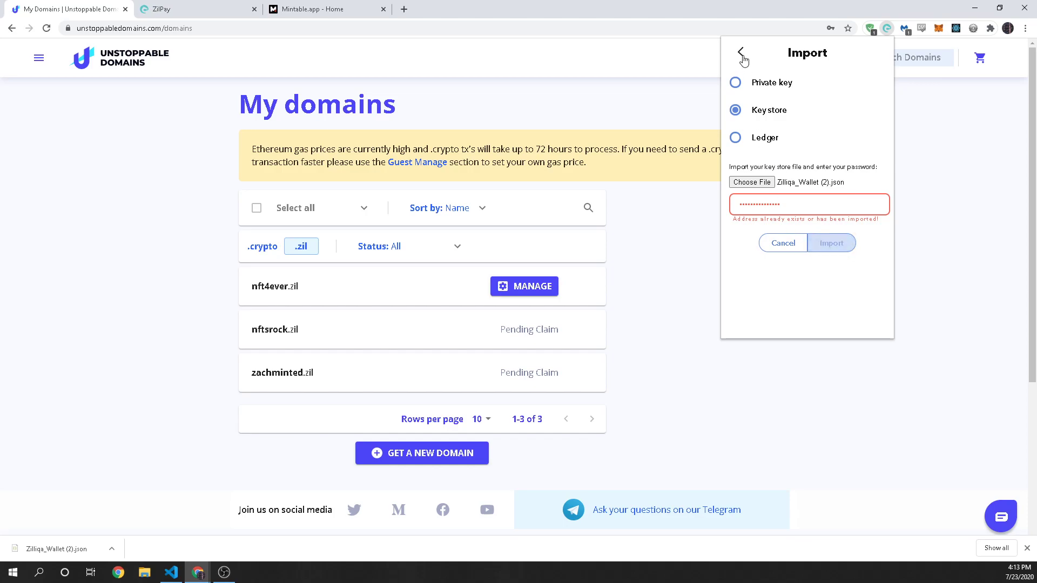
- Abandon the import, switch ZilPay to Keystore 5 (500 ZIL), and return to Mintable
click(782, 242)
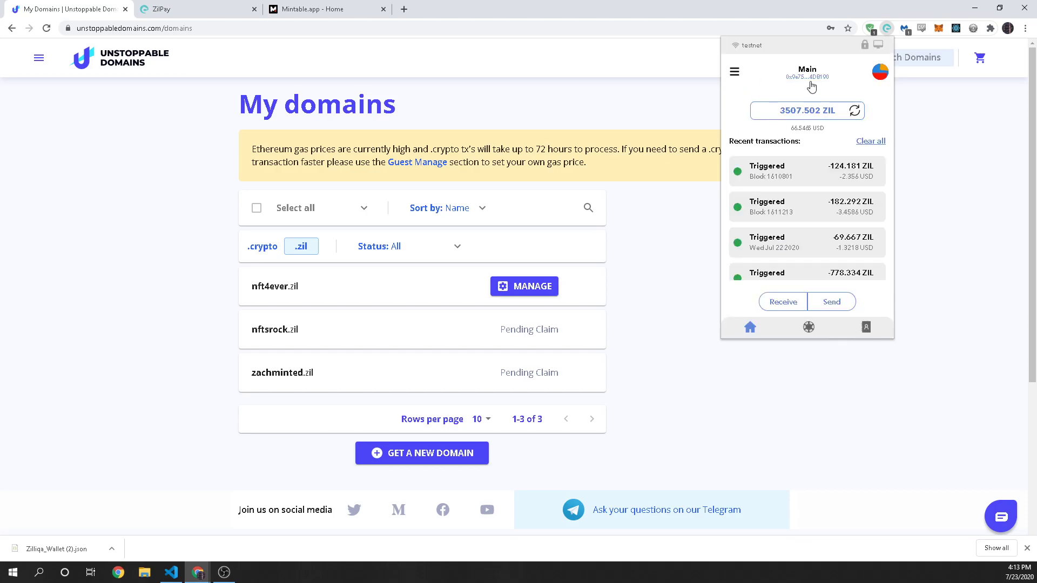
click(878, 73)
scroll(813, 175, down, 1)
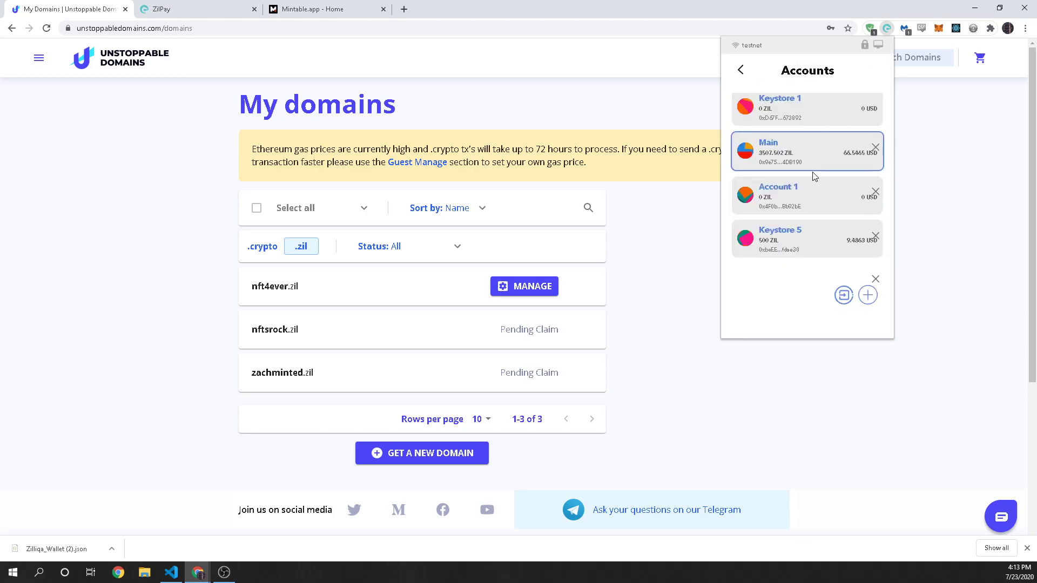
click(799, 246)
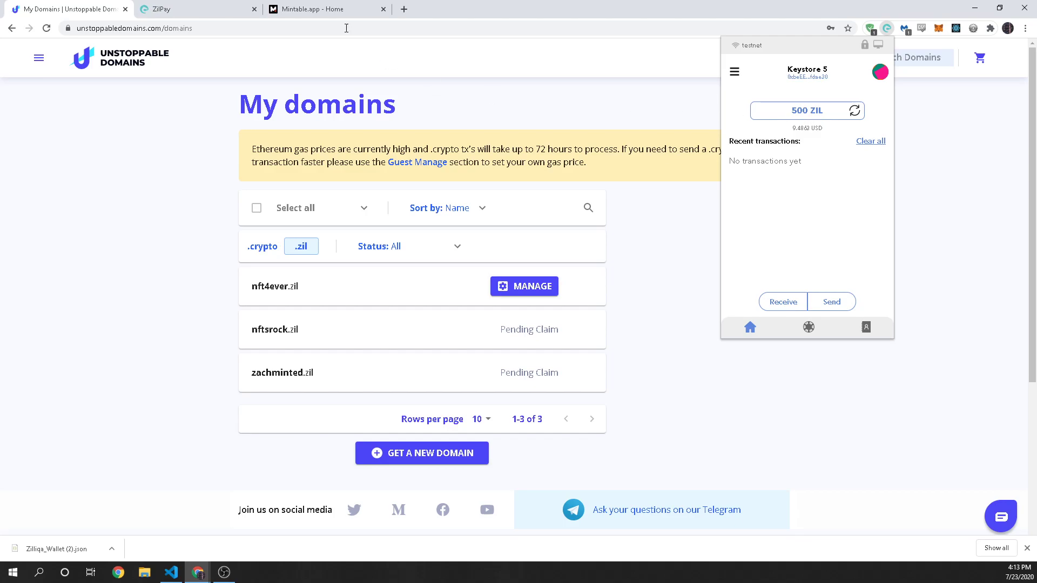
click(338, 7)
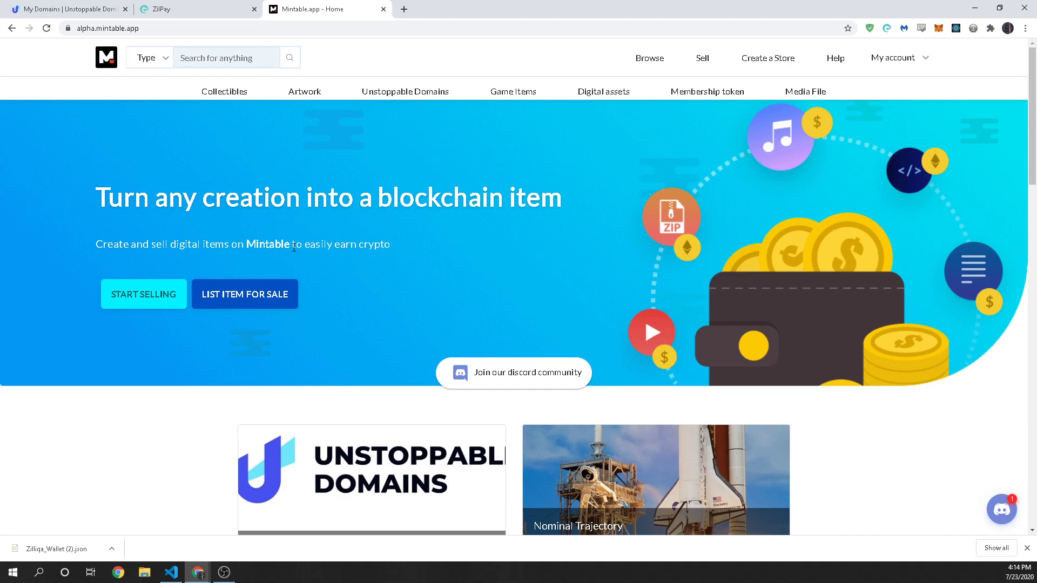
click(887, 29)
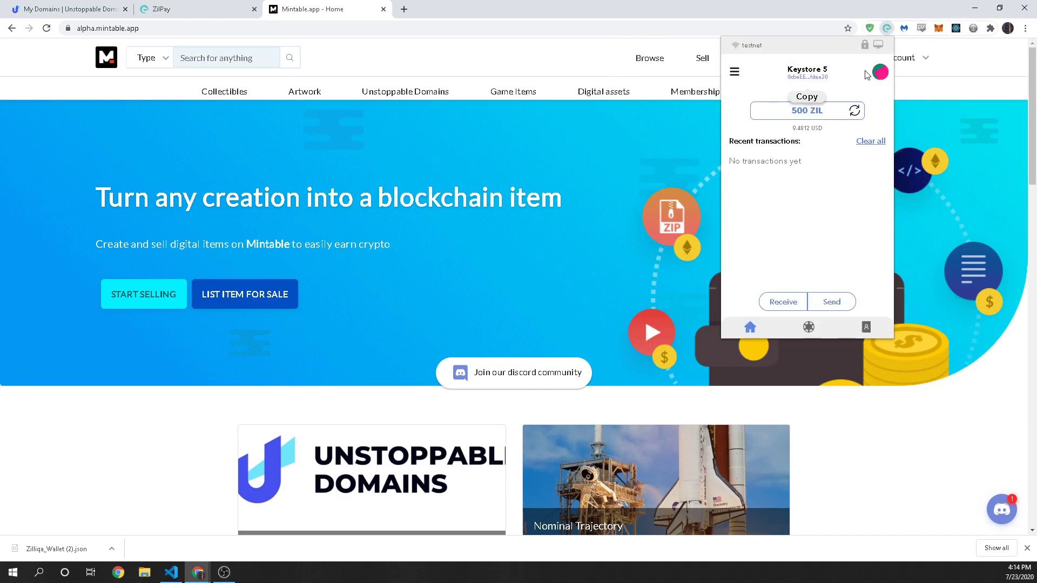
click(880, 73)
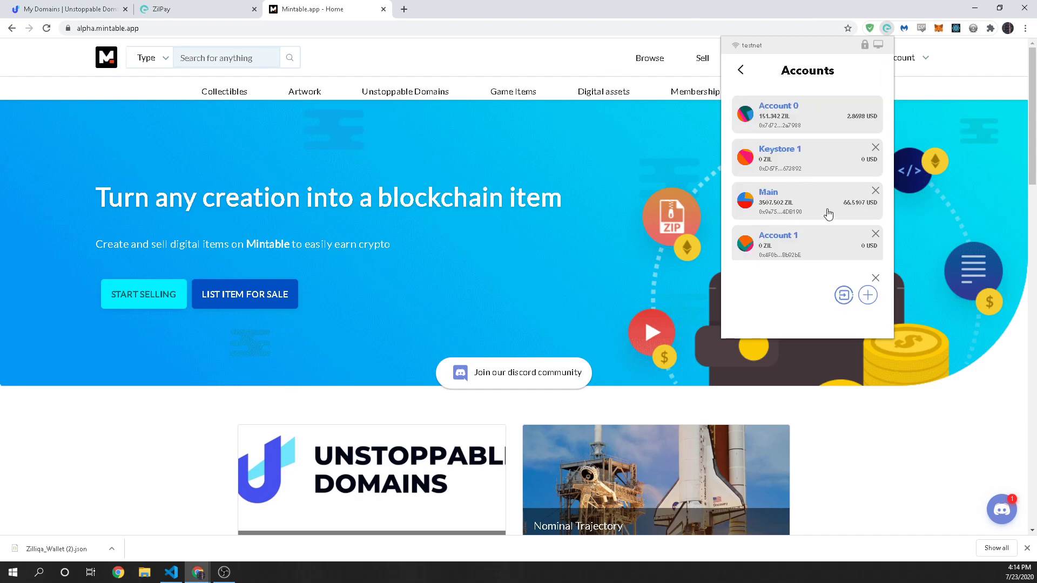
click(795, 205)
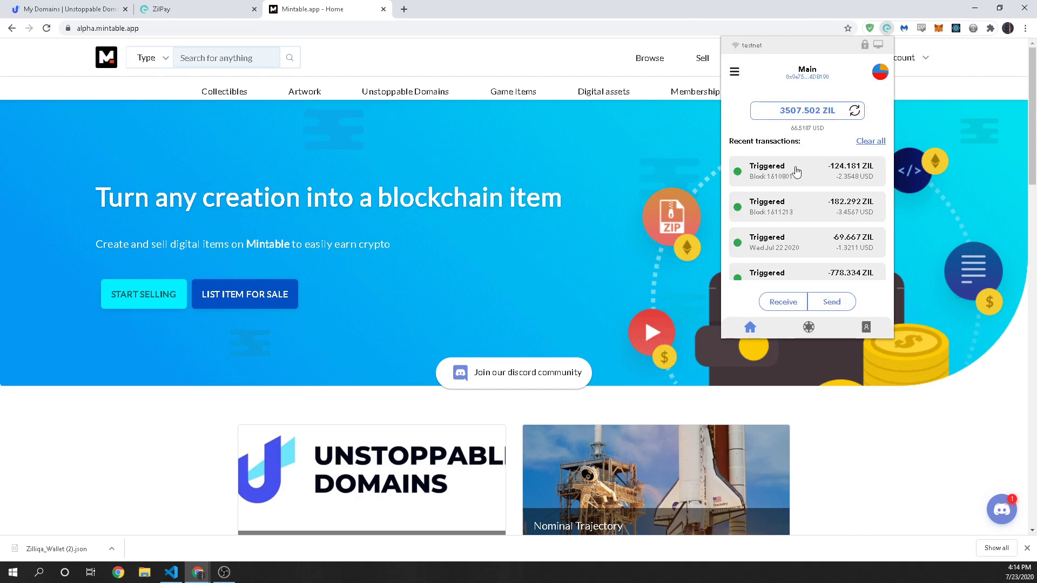
click(883, 76)
scroll(809, 237, down, 1)
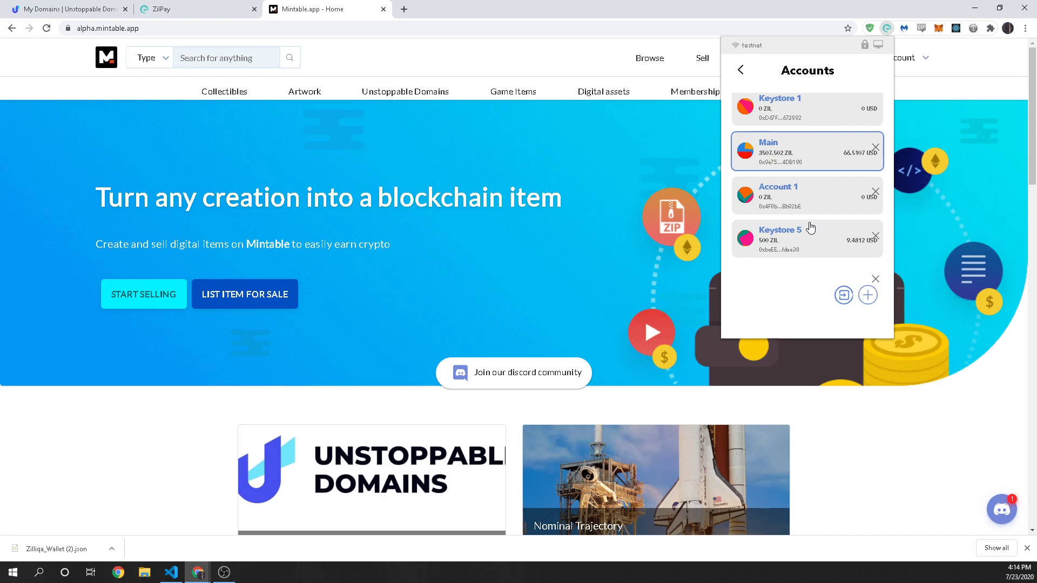
click(761, 242)
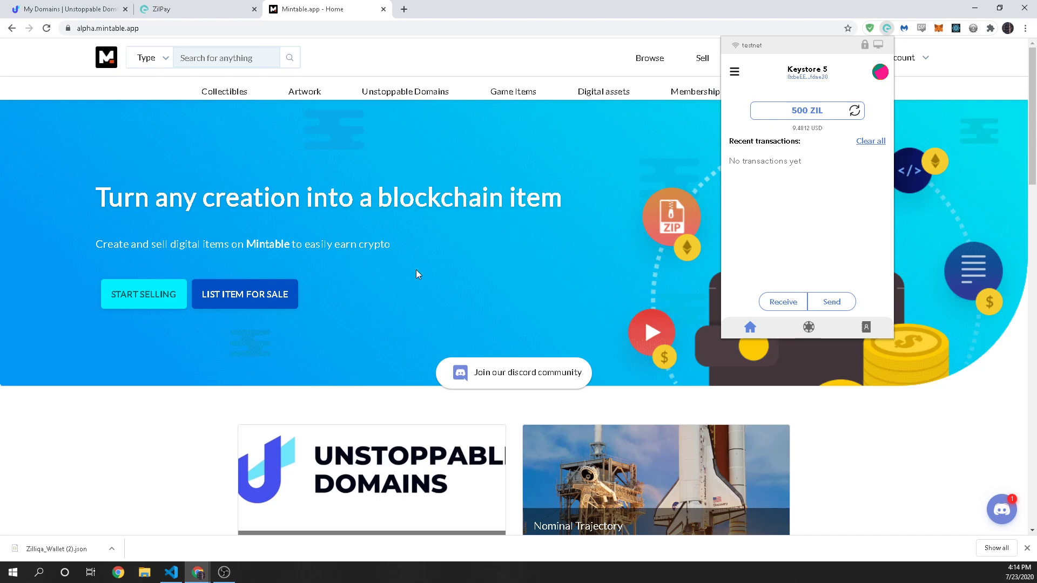
key(alt+Tab)
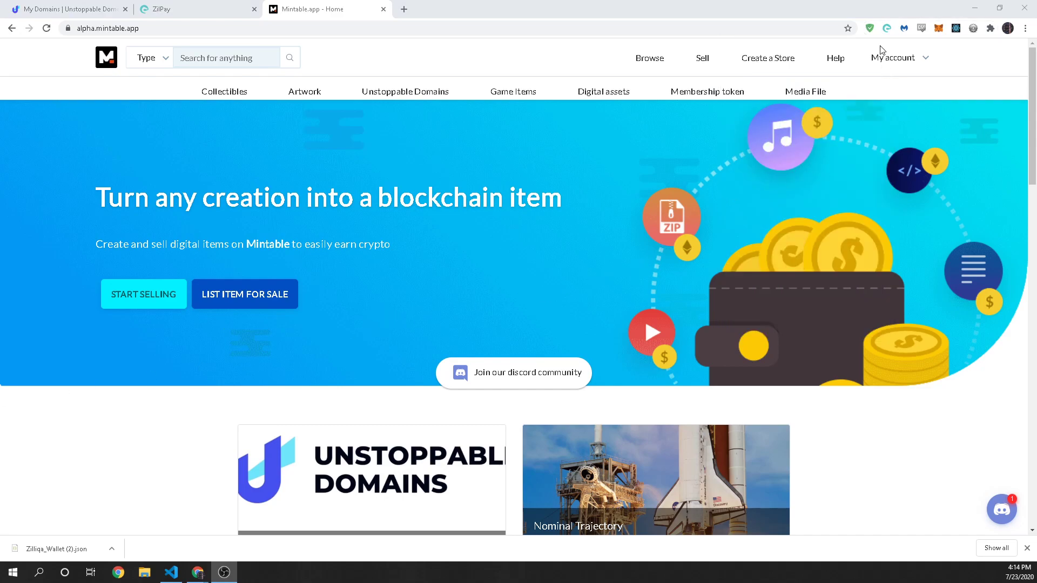
- Start a sale via Sell, choosing 'The NFT is already in my wallet' and Unstoppable Domain
click(891, 59)
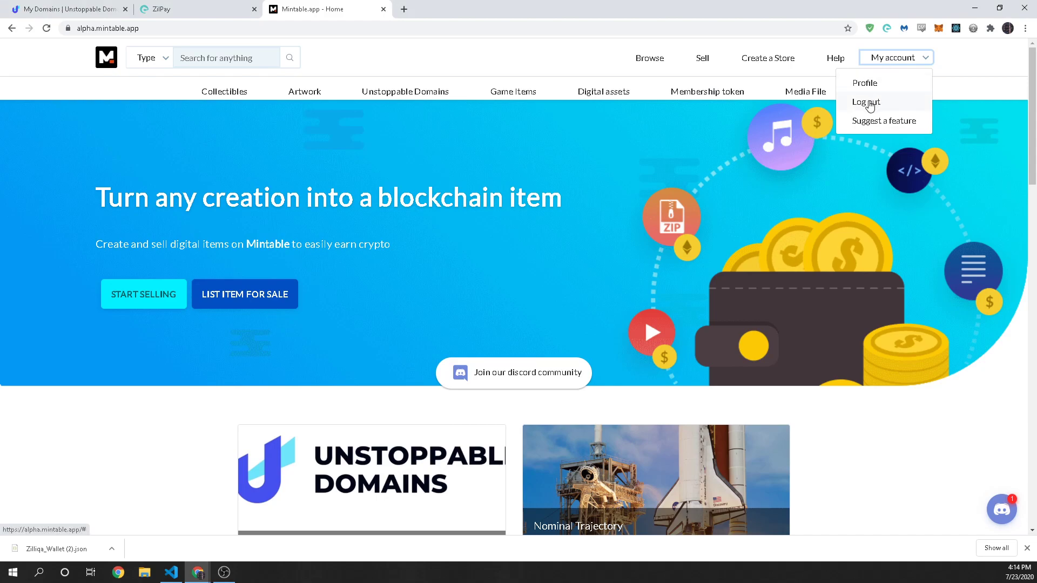
click(657, 181)
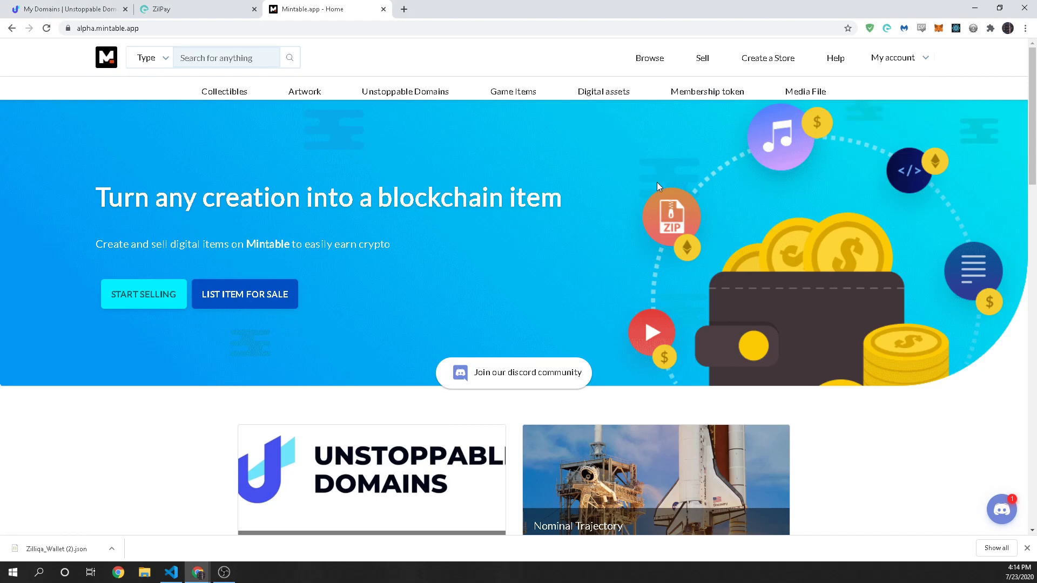
click(702, 61)
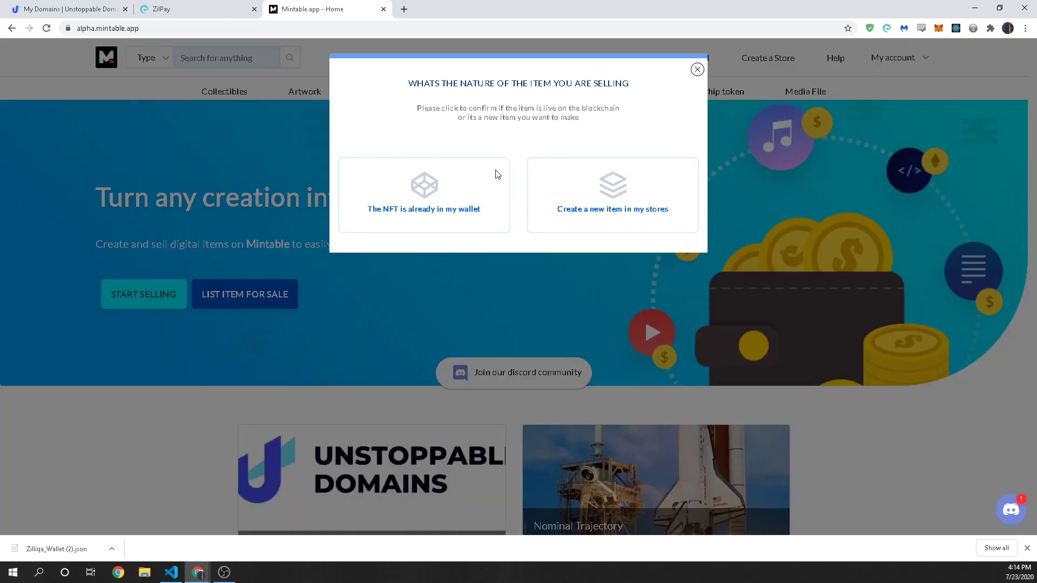
click(444, 207)
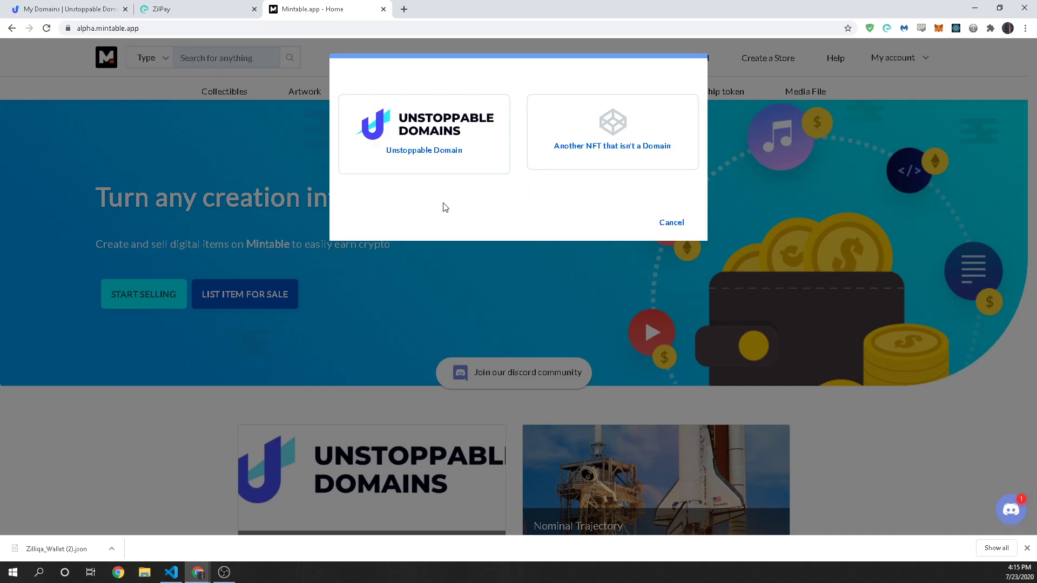
click(426, 131)
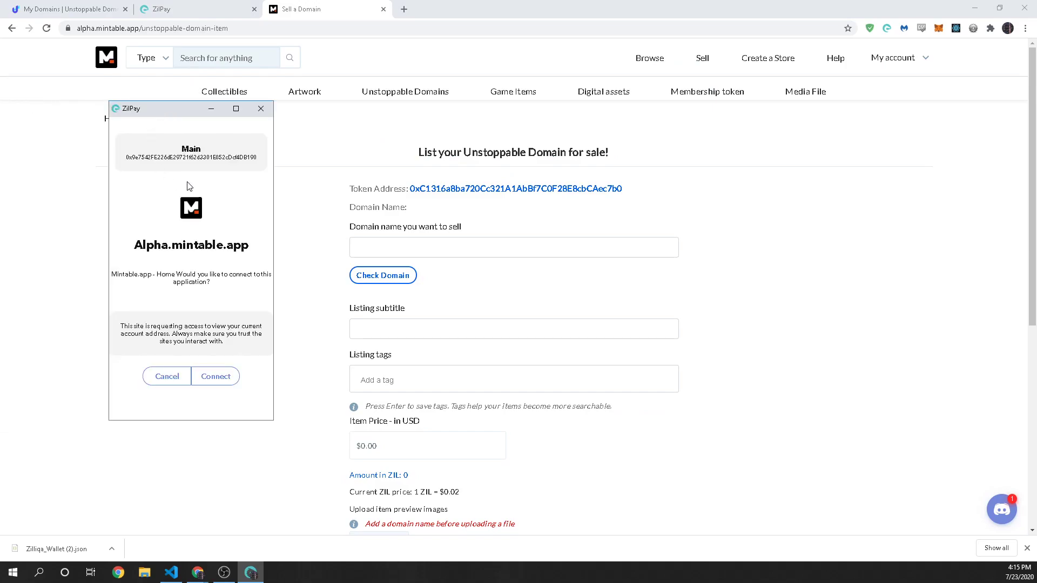
- Connect ZilPay to Mintable and check the domain nftsrock.zil
click(226, 387)
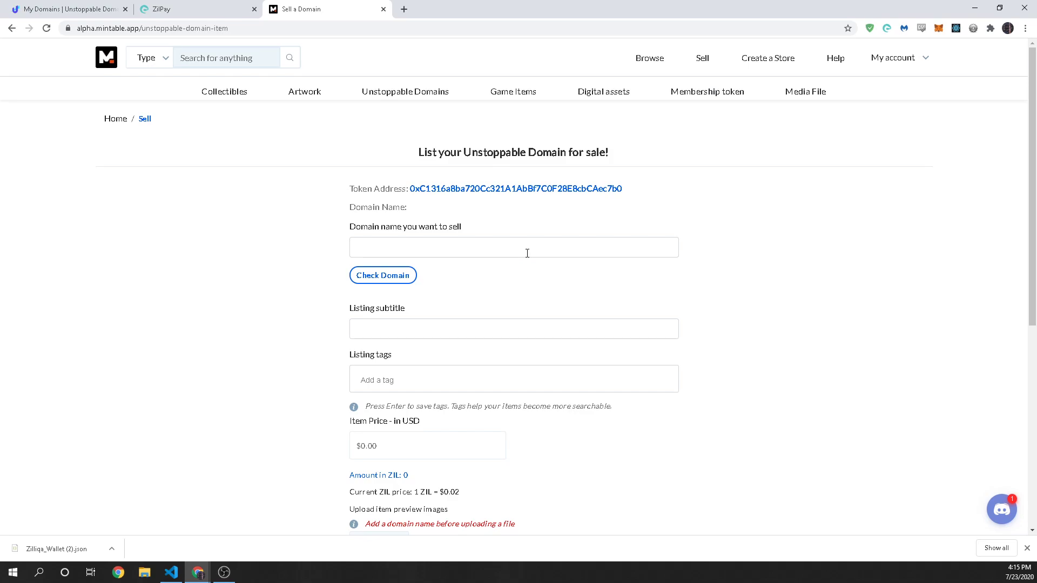
click(90, 6)
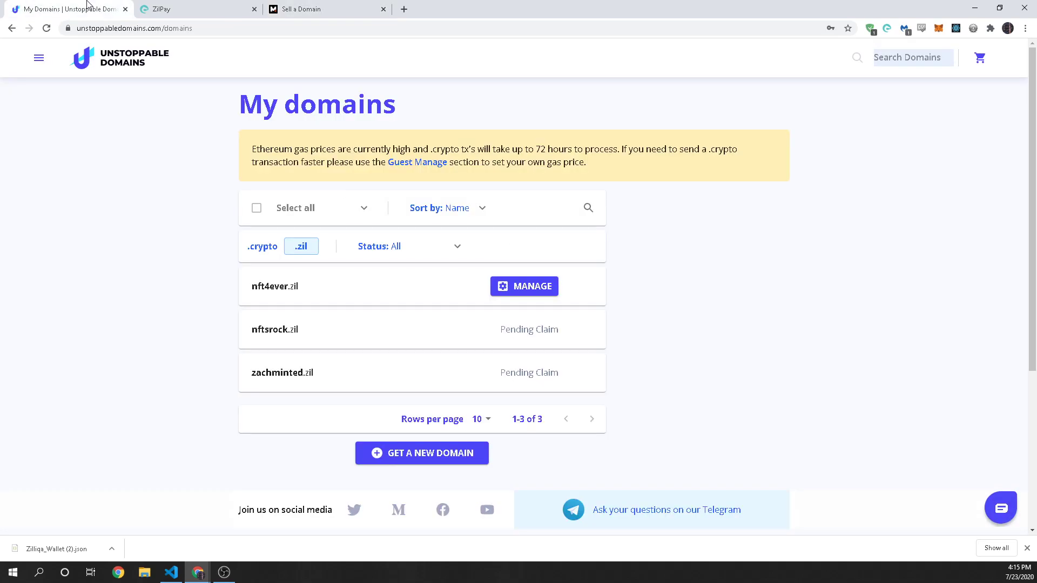
click(300, 7)
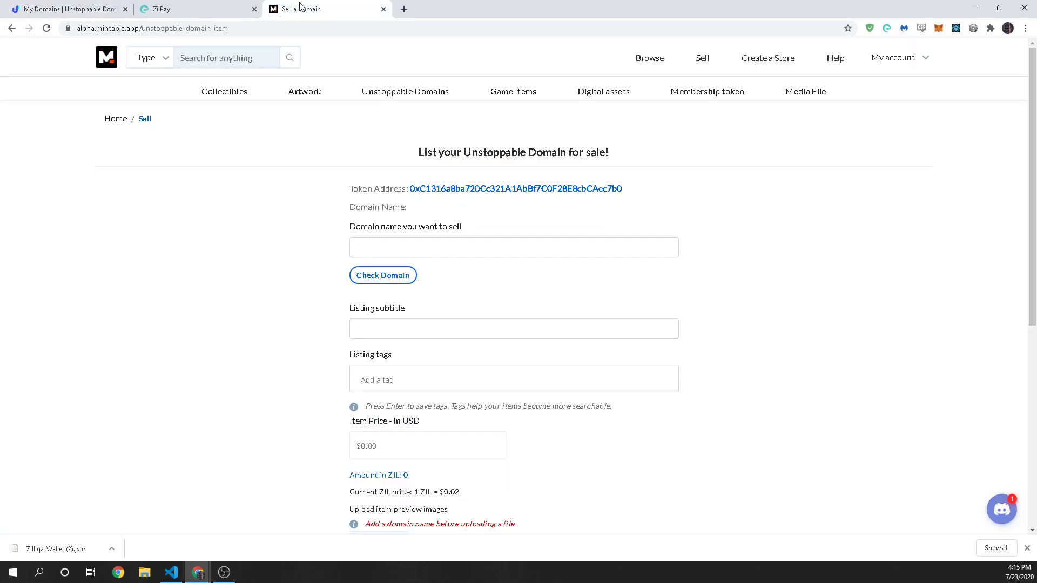
click(393, 250)
text(nfts)
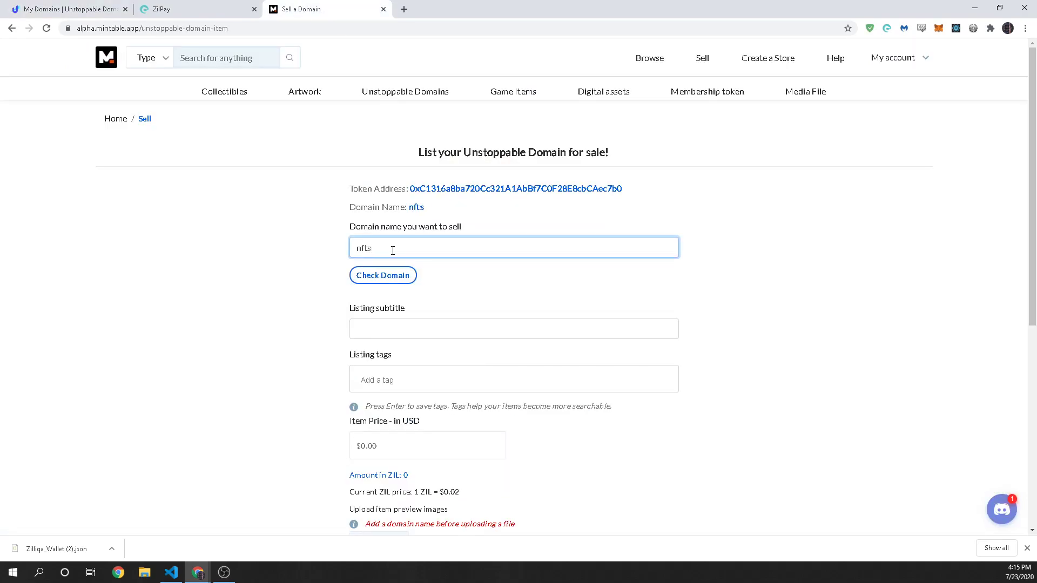
text(rock.zil)
click(398, 273)
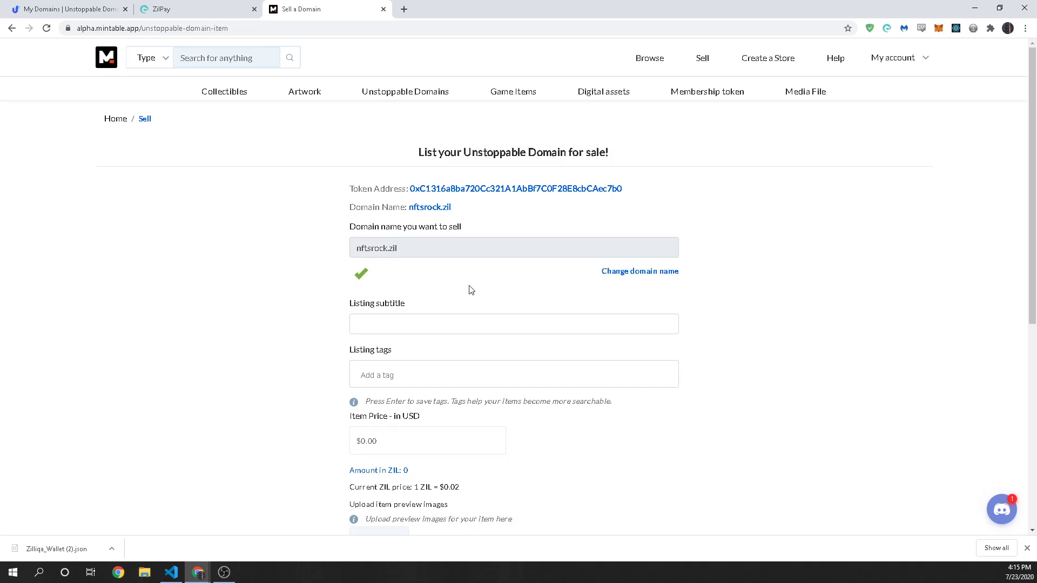
- Set subtitle 'NFTs are forever just like this domain' and add tags domain, awesome domain, ipfs
click(409, 324)
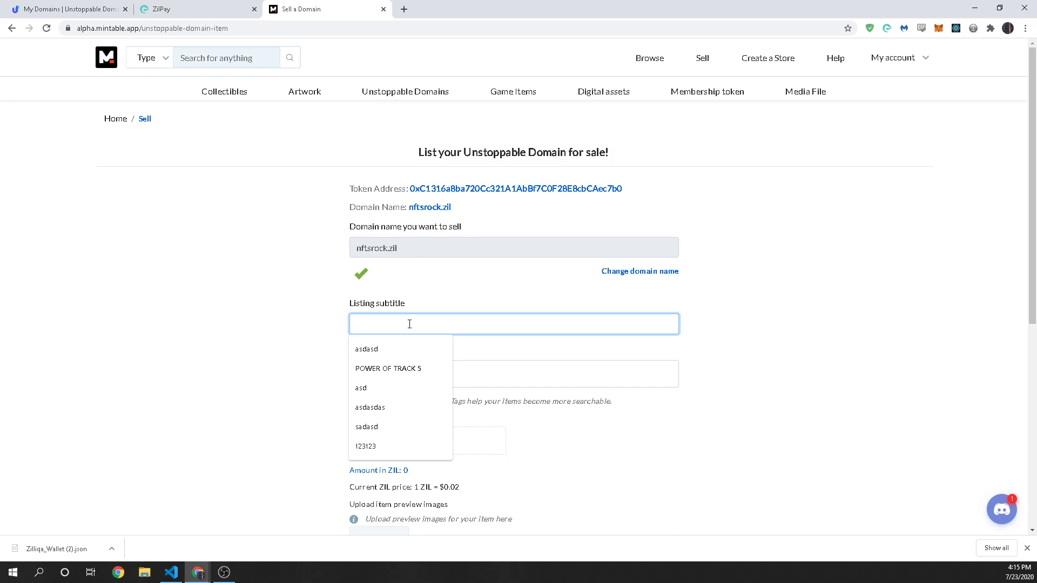
text(NFTs are f)
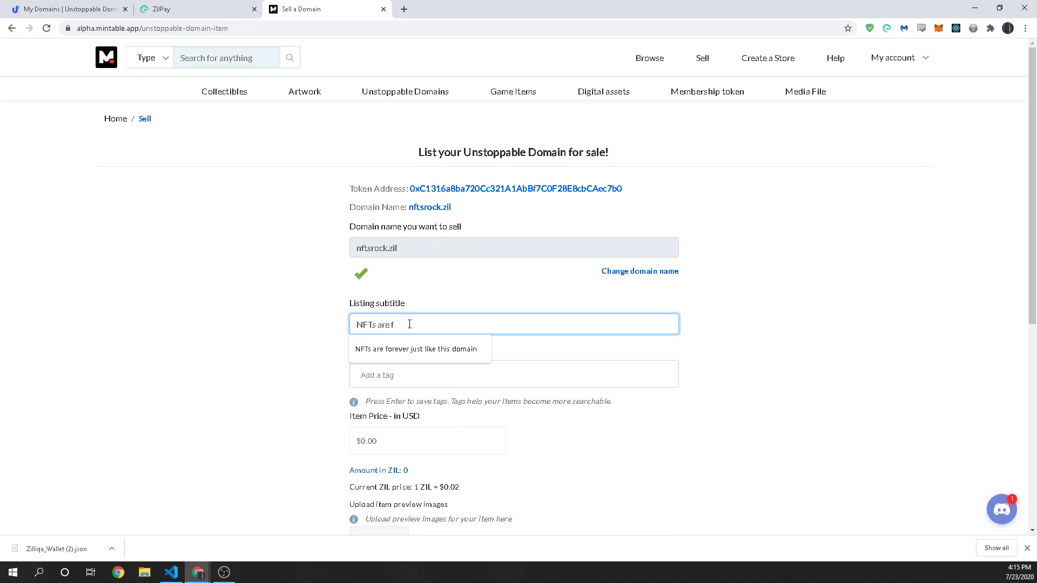
click(421, 351)
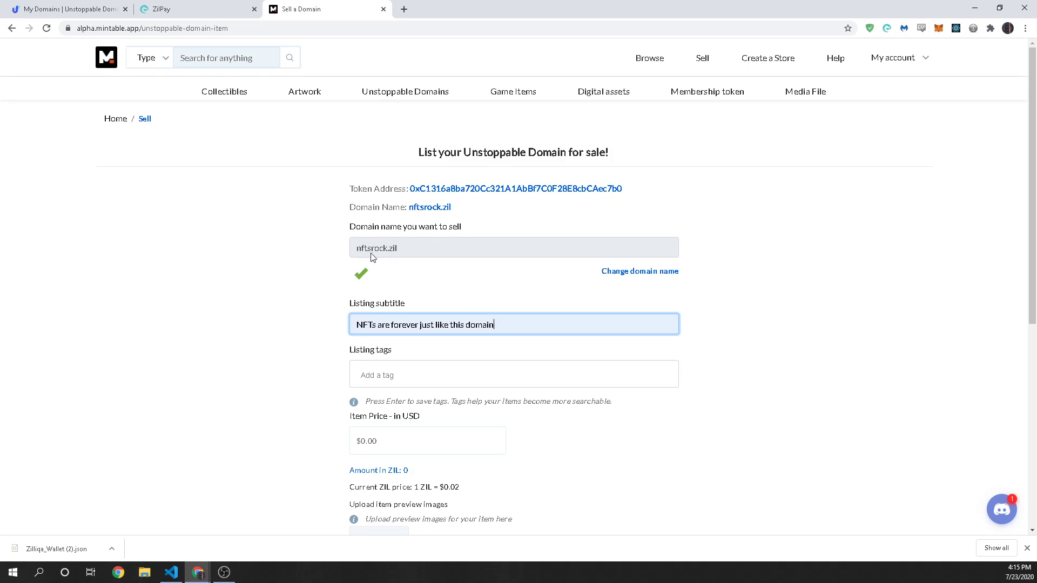
click(383, 371)
text(domain)
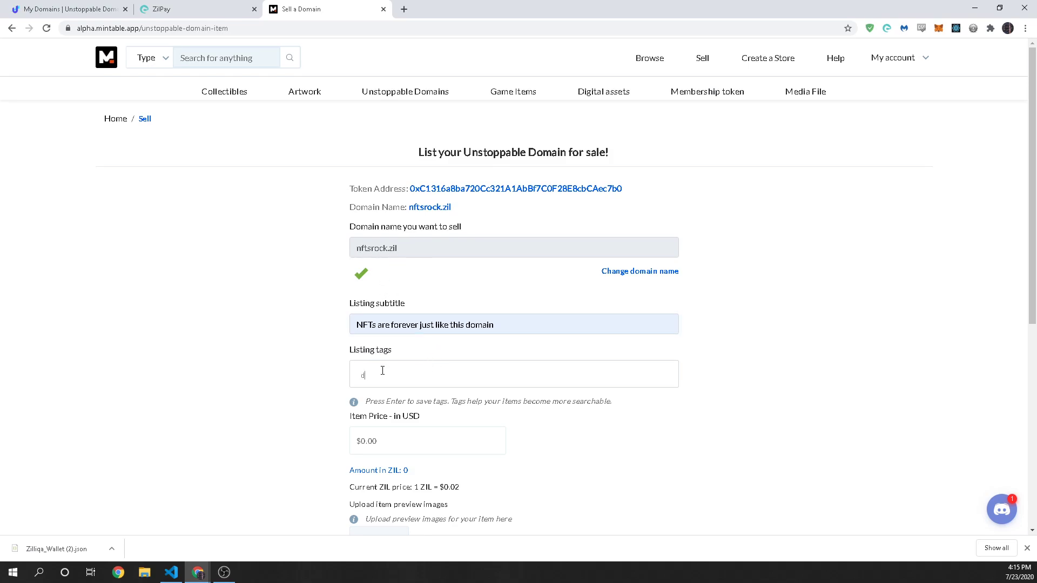
key(Return)
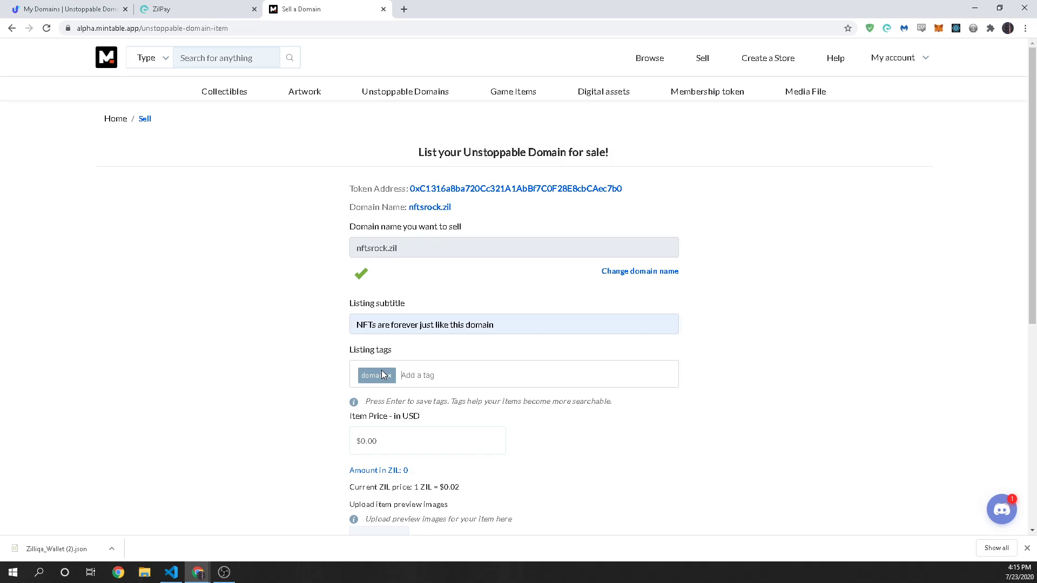
text(awesome domain)
key(Return)
text(ipfs)
key(Return)
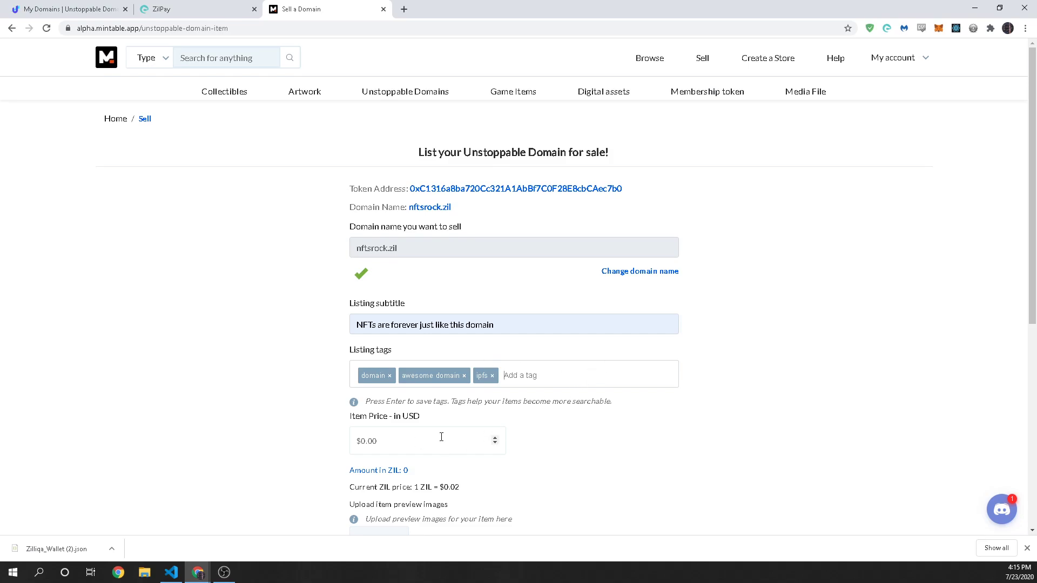
- Set the listing price to 99.99 USD
scroll(441, 437, down, 2)
click(415, 341)
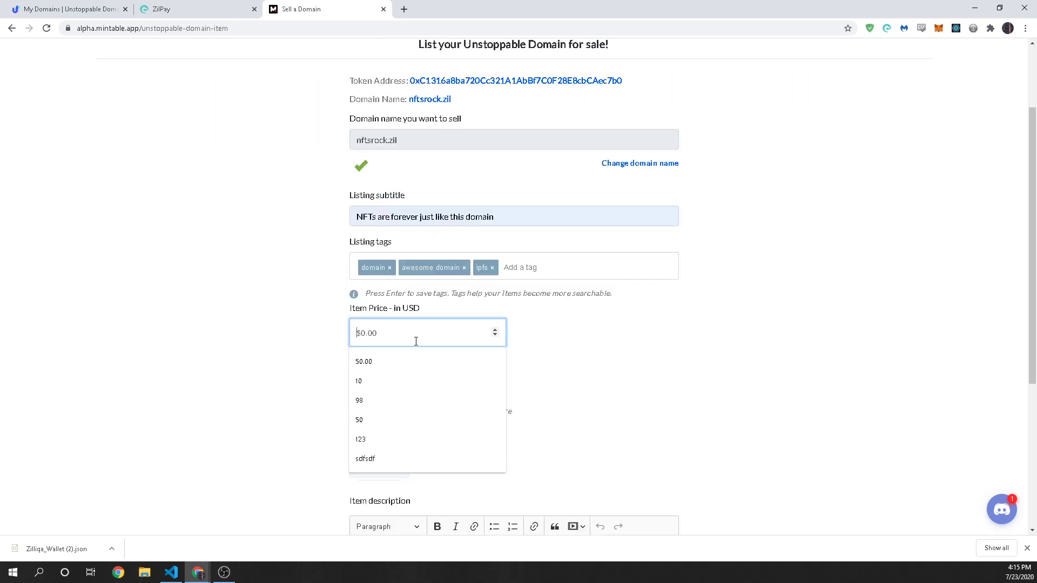
text(99.99)
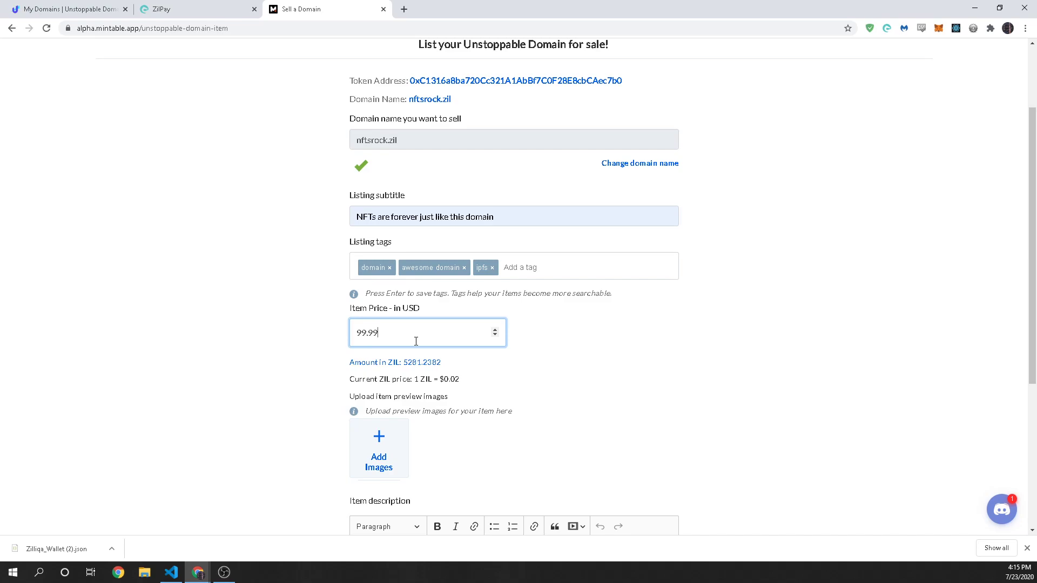
click(681, 414)
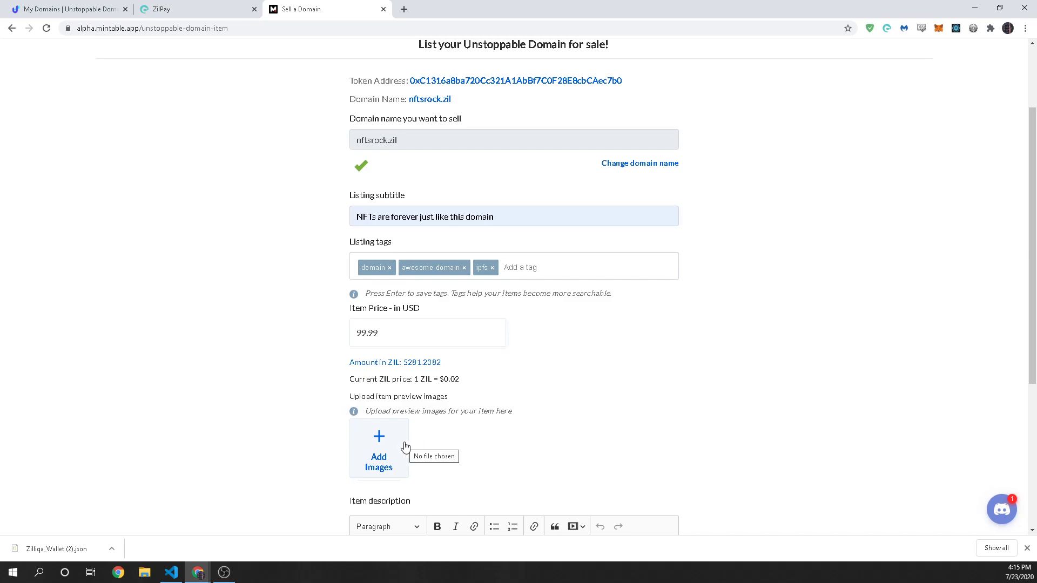
scroll(562, 406, down, 2)
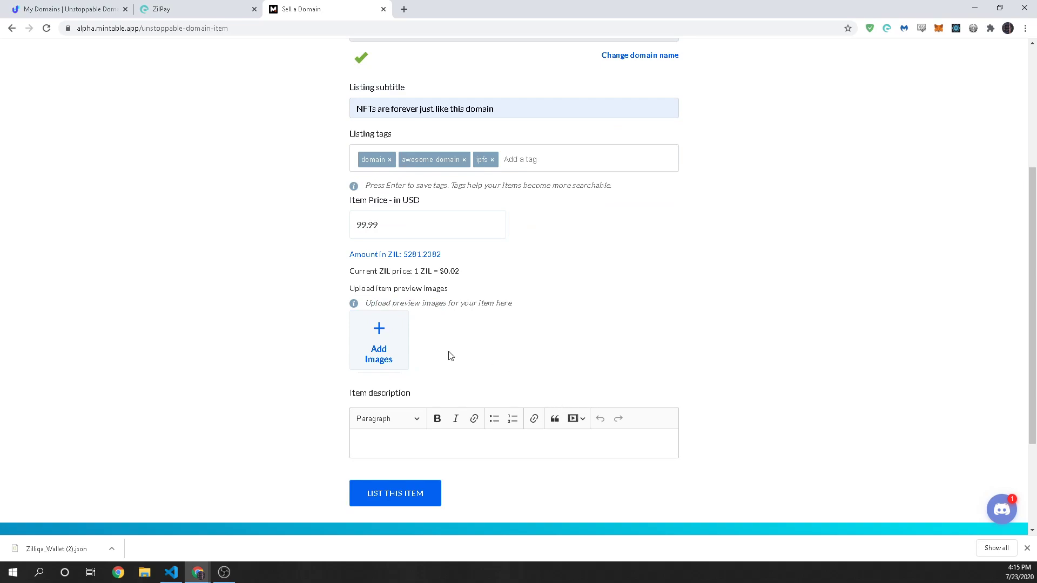
- Upload domain.png from Downloads as the listing's preview image
click(385, 345)
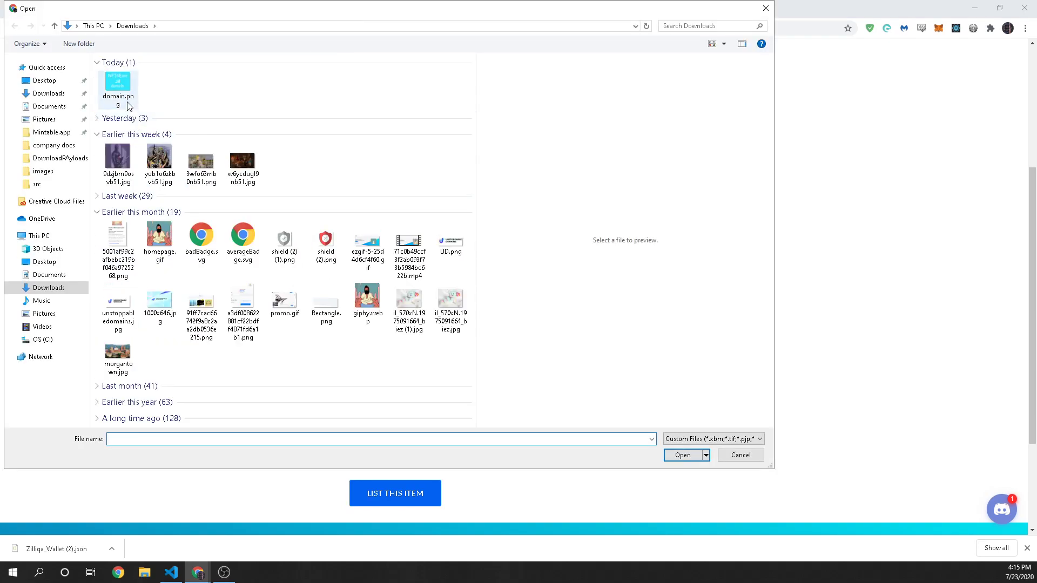
double_click(121, 87)
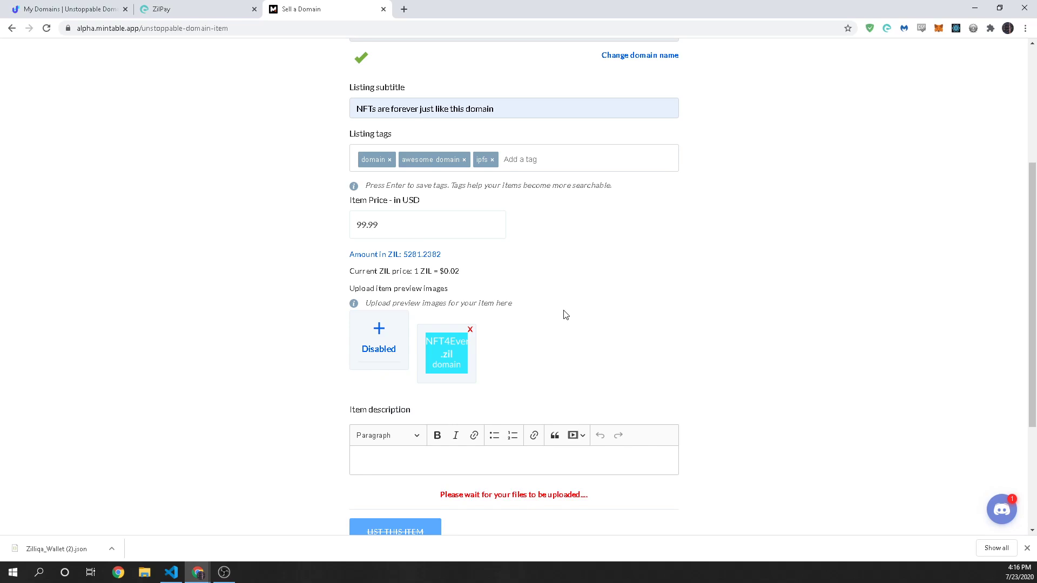
scroll(564, 315, down, 2)
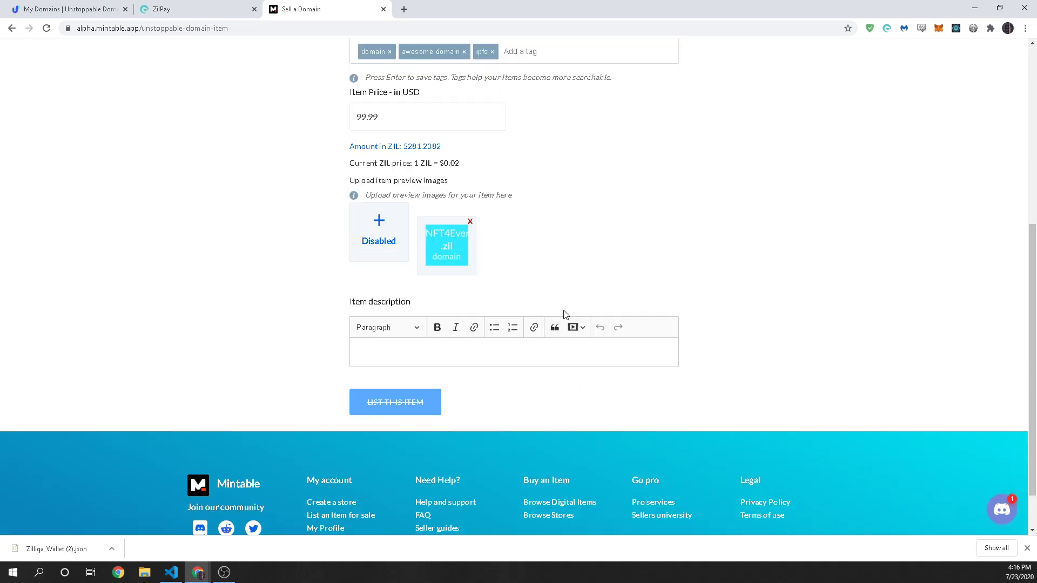
- Write 'NFTs are forever' in the description and style it as Heading 1
click(451, 363)
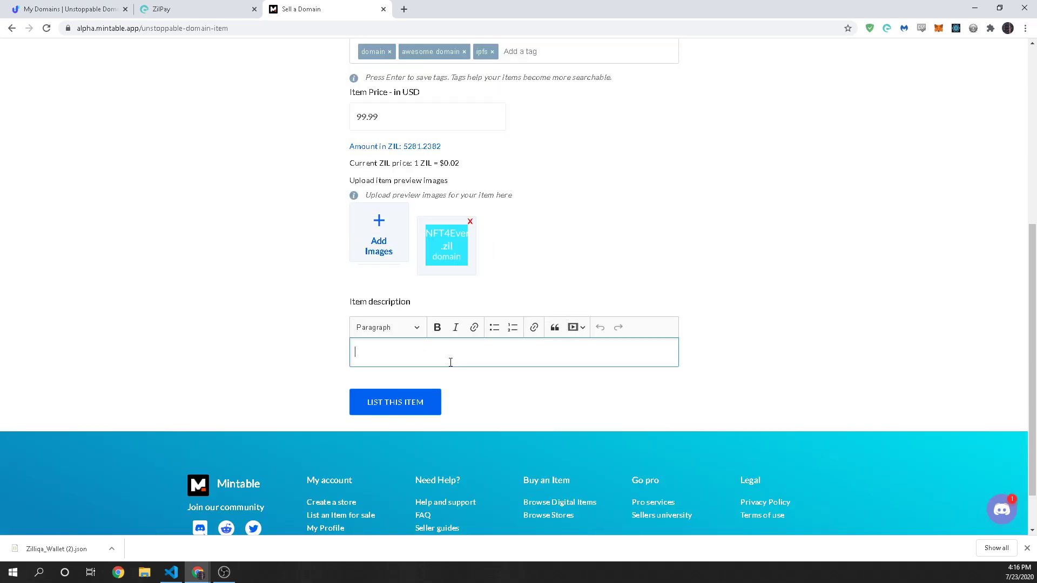
text(NFTs are forever)
drag(442, 358, 325, 370)
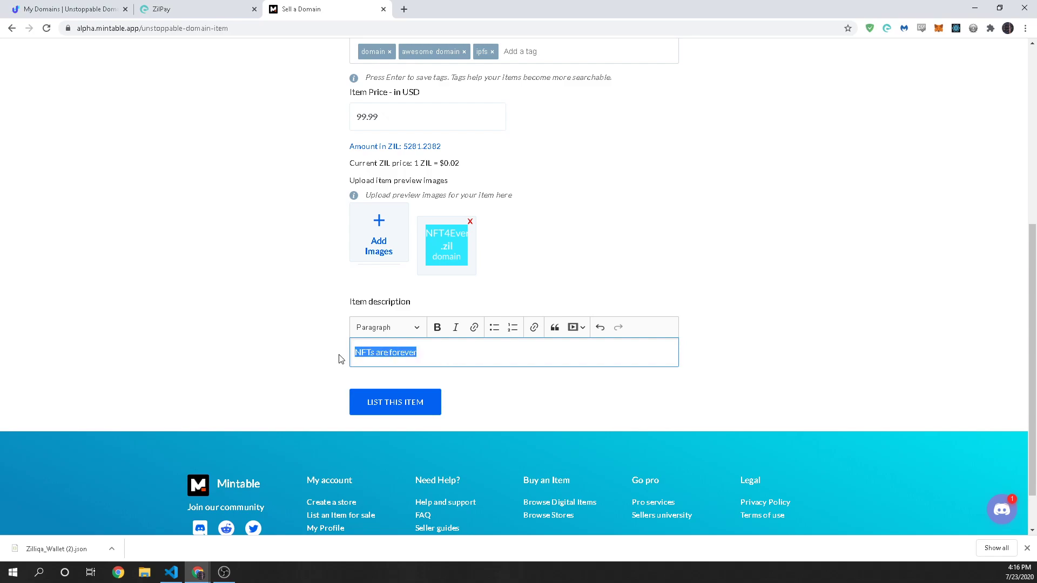
click(381, 327)
click(389, 367)
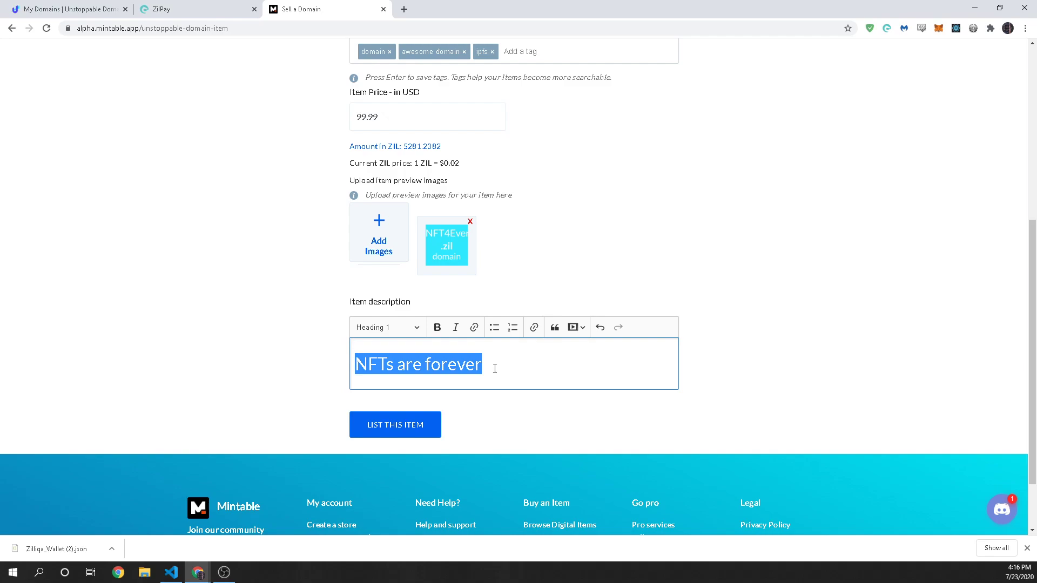
- Add bullets 'This domain is super rare!' and 'Its a high valued phrase', then list the item
click(495, 368)
key(Return)
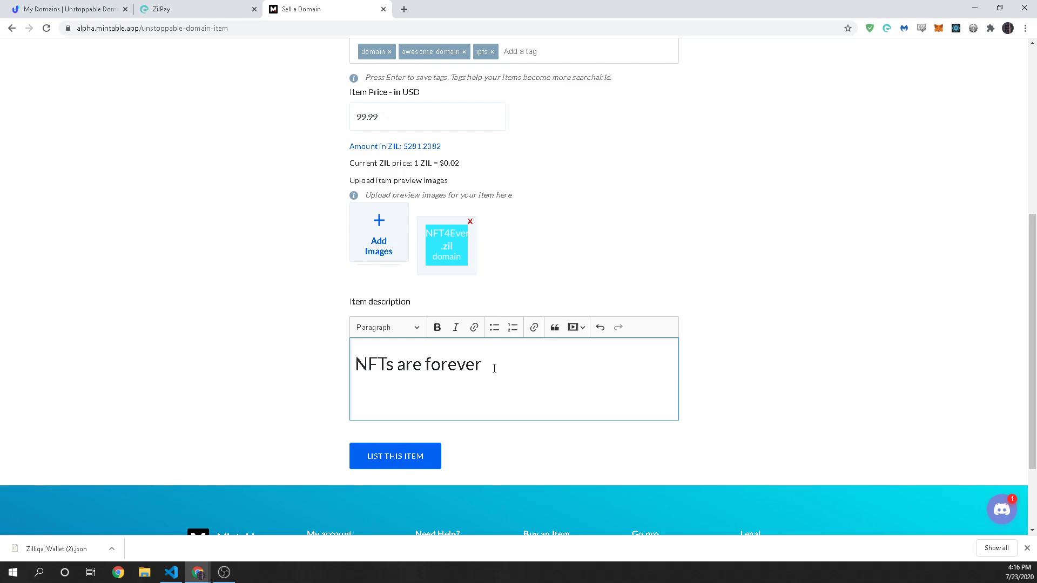
text(This domain is super rare!)
key(Return)
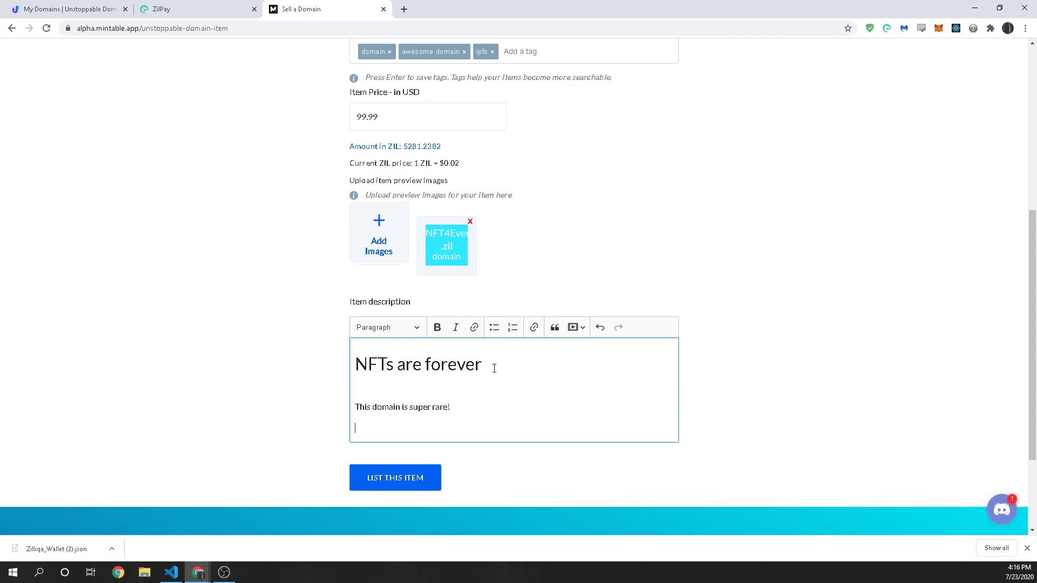
text(Its a high valued phrase)
drag(442, 429, 346, 410)
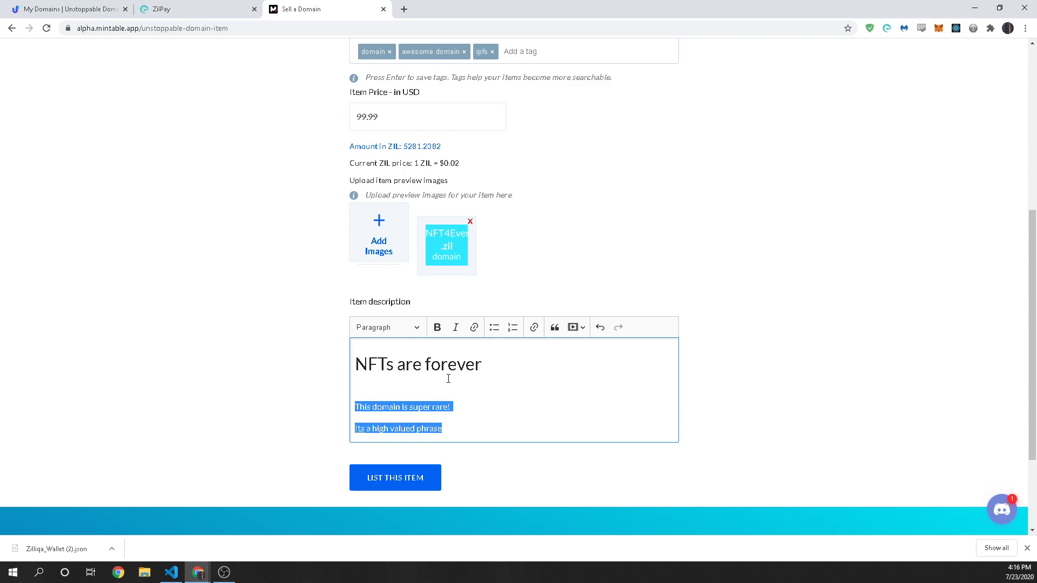
click(494, 328)
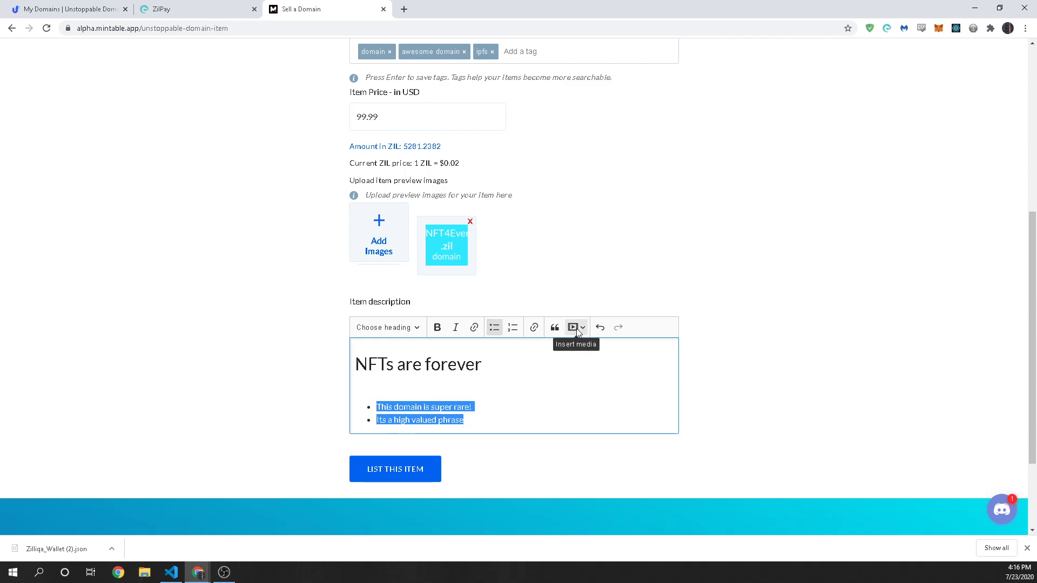
click(532, 395)
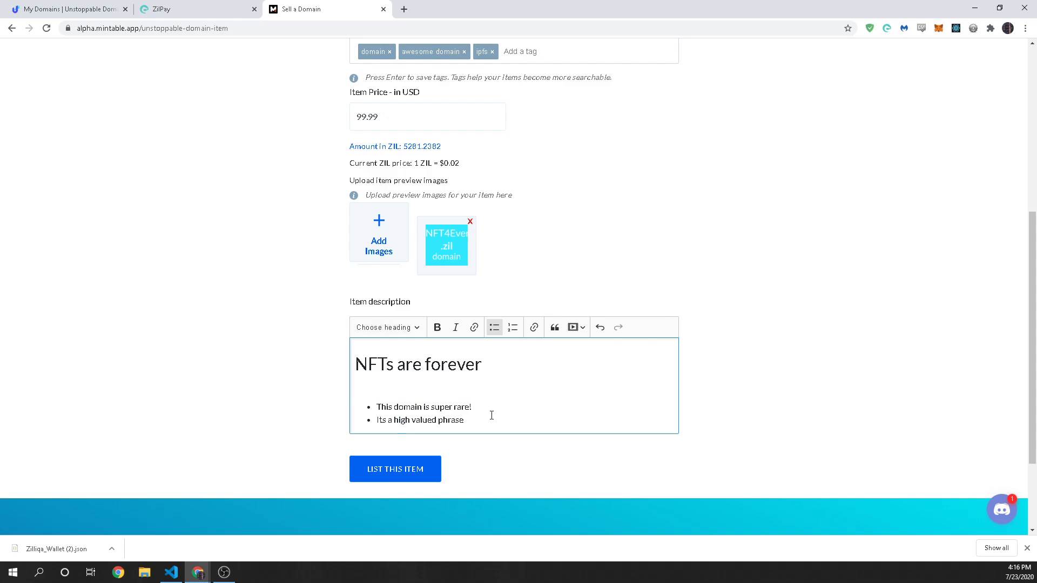
click(385, 473)
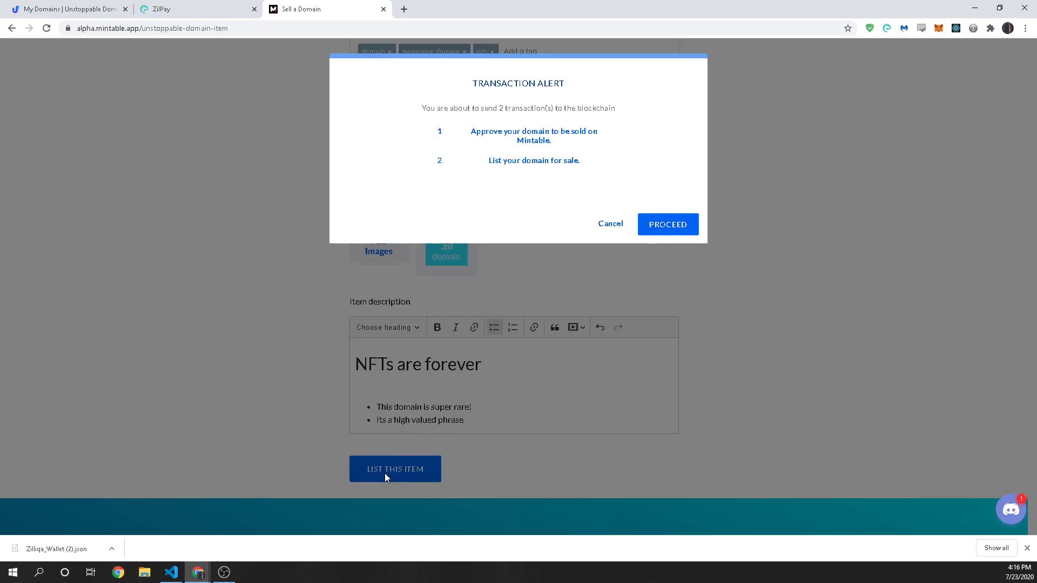
- Proceed with the two listing transactions and submit them through ZilPay
click(673, 227)
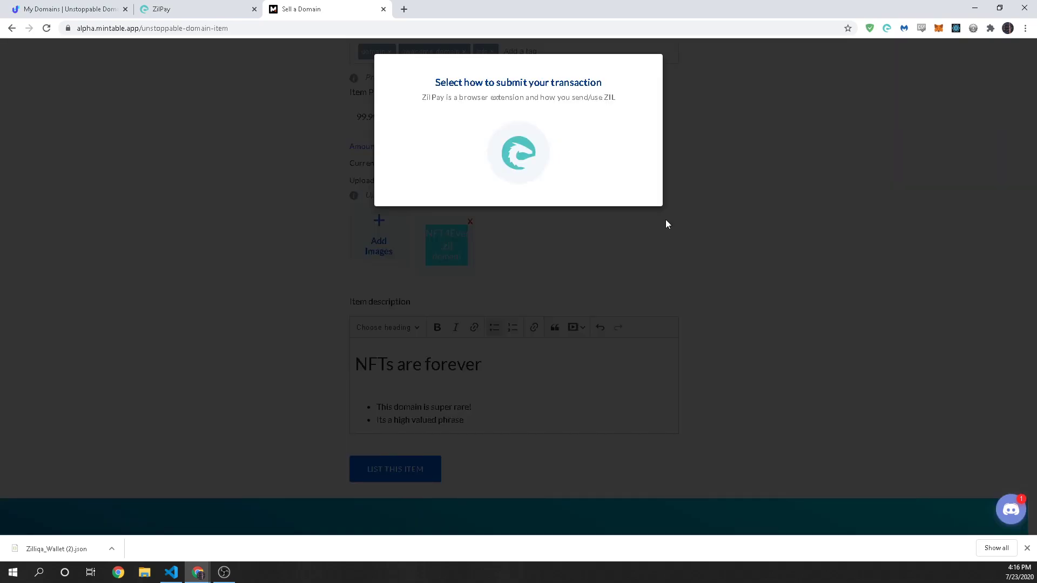
click(530, 162)
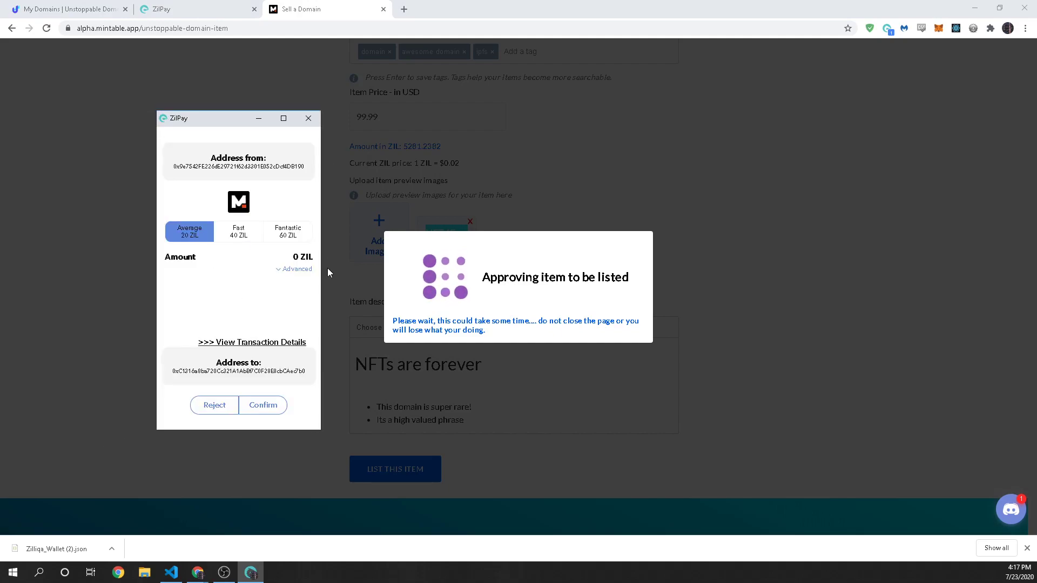
- Confirm the approval transaction and then the listing transaction in ZilPay
click(283, 406)
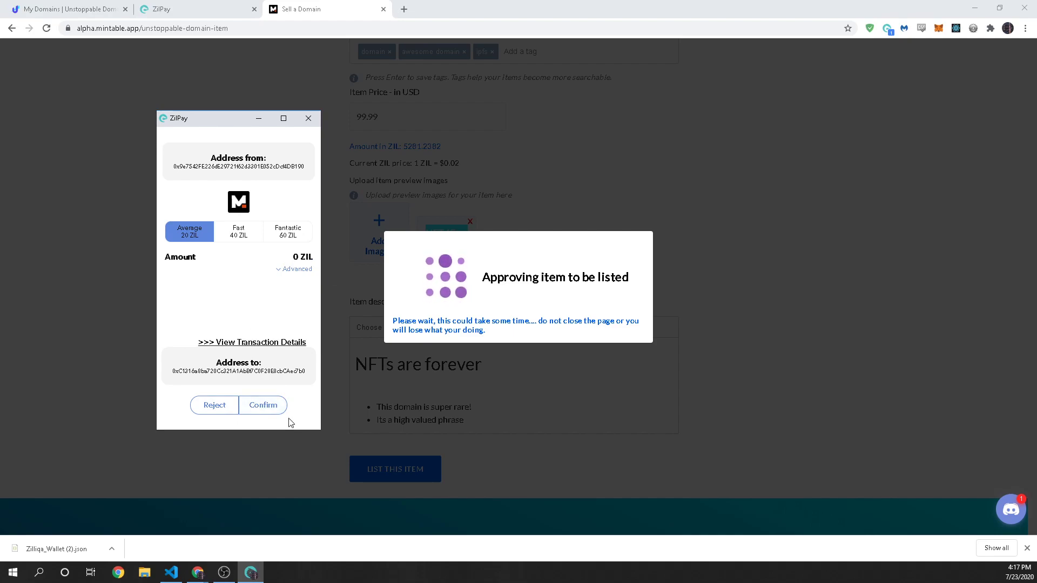
click(264, 406)
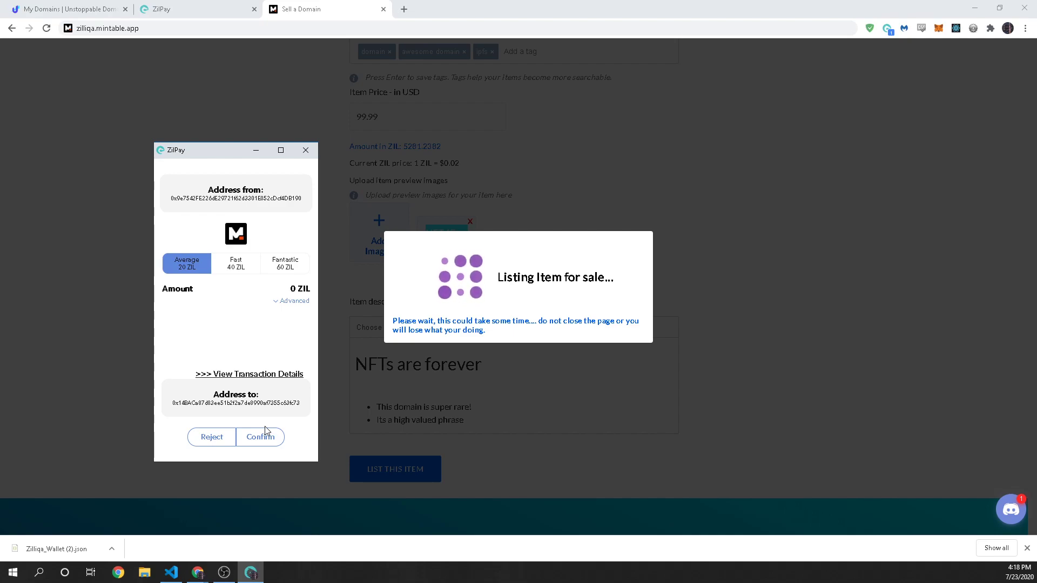
click(251, 436)
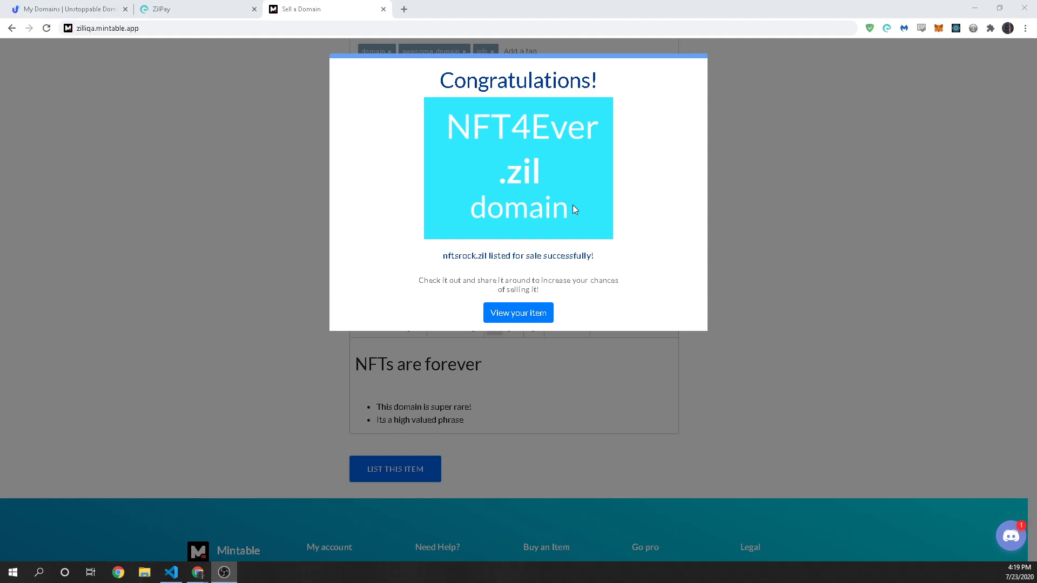
- Open the nftsrock.zil item page and review its $99.95 price, tags and description
click(522, 313)
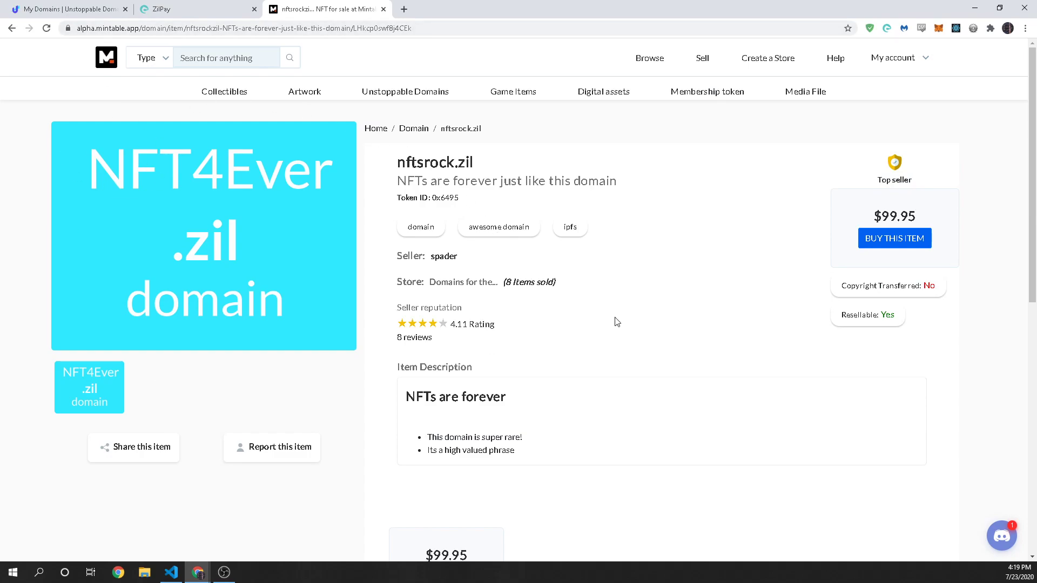
scroll(621, 271, down, 1)
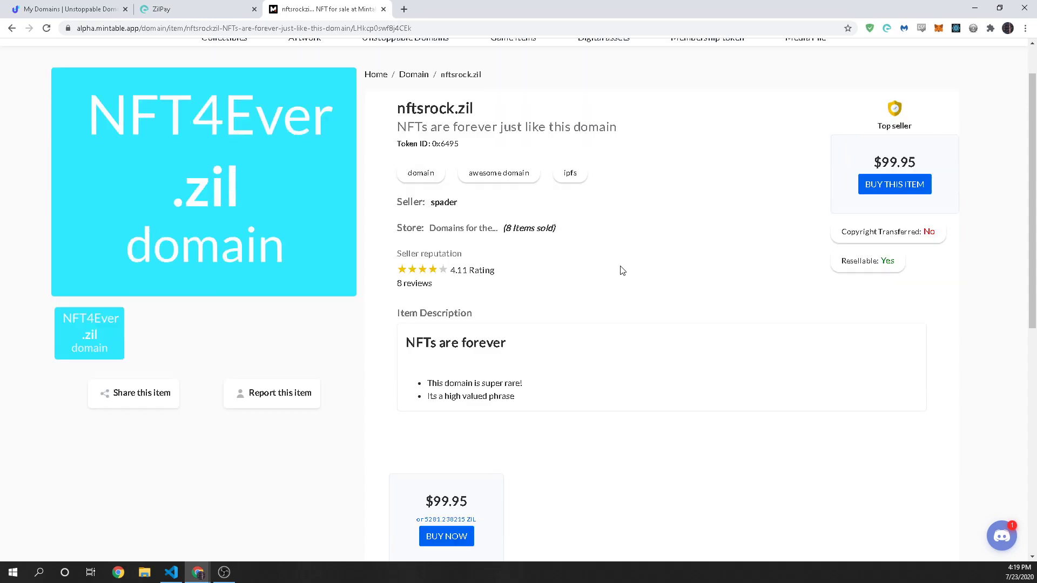
scroll(568, 354, down, 1)
scroll(567, 354, up, 2)
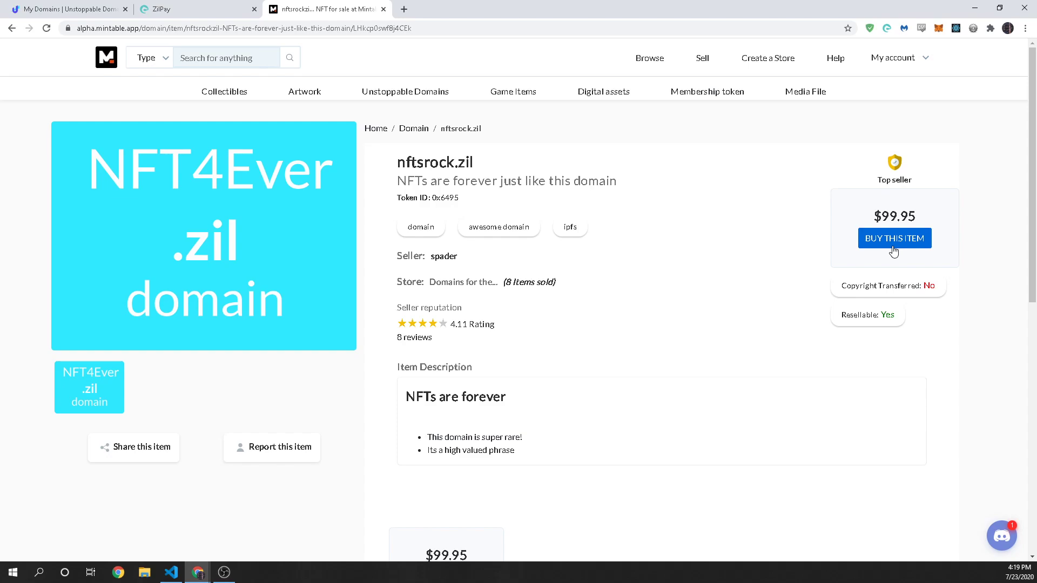
click(894, 251)
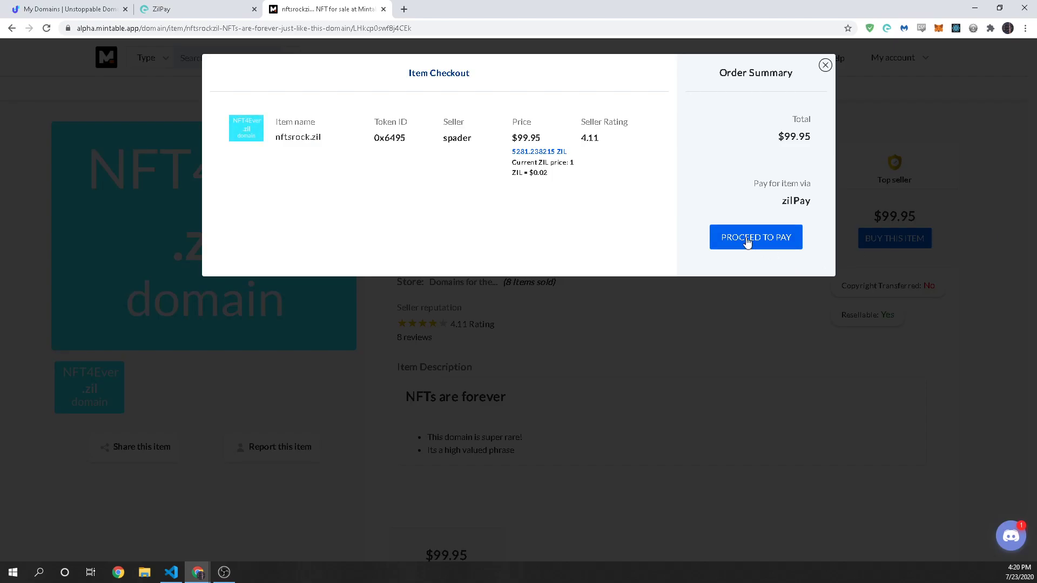
click(748, 242)
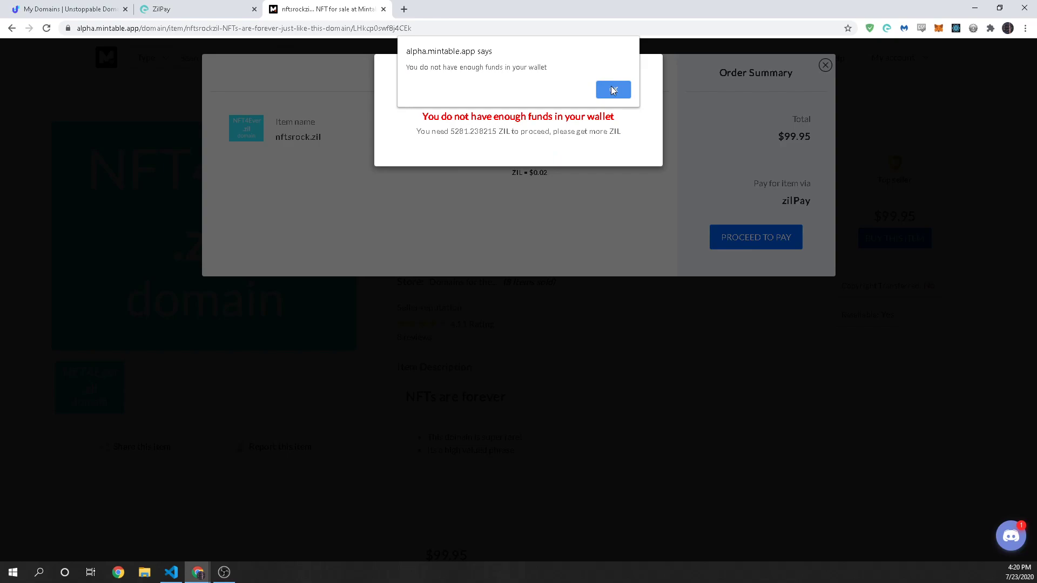
click(612, 90)
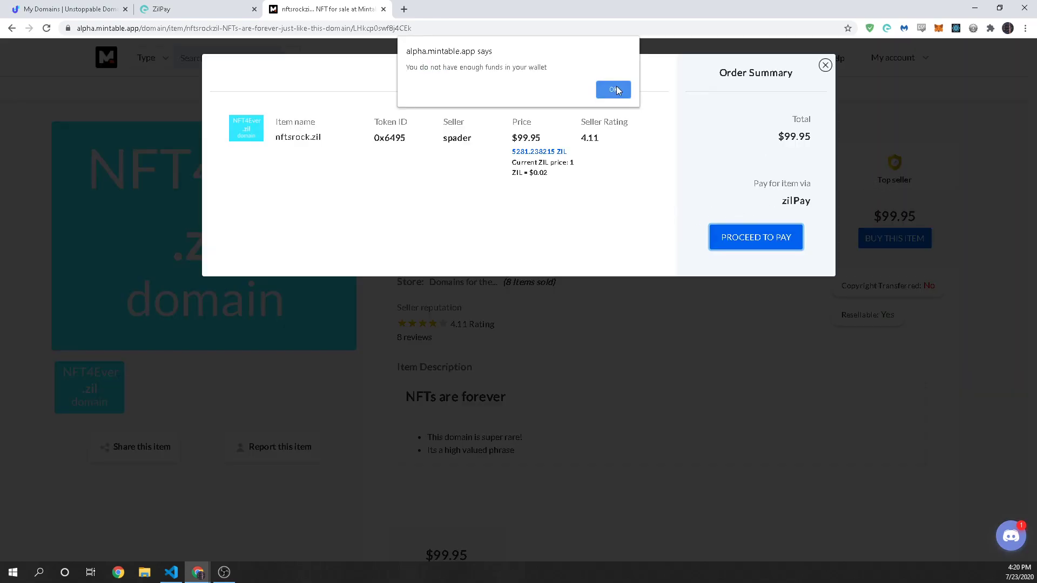
click(613, 90)
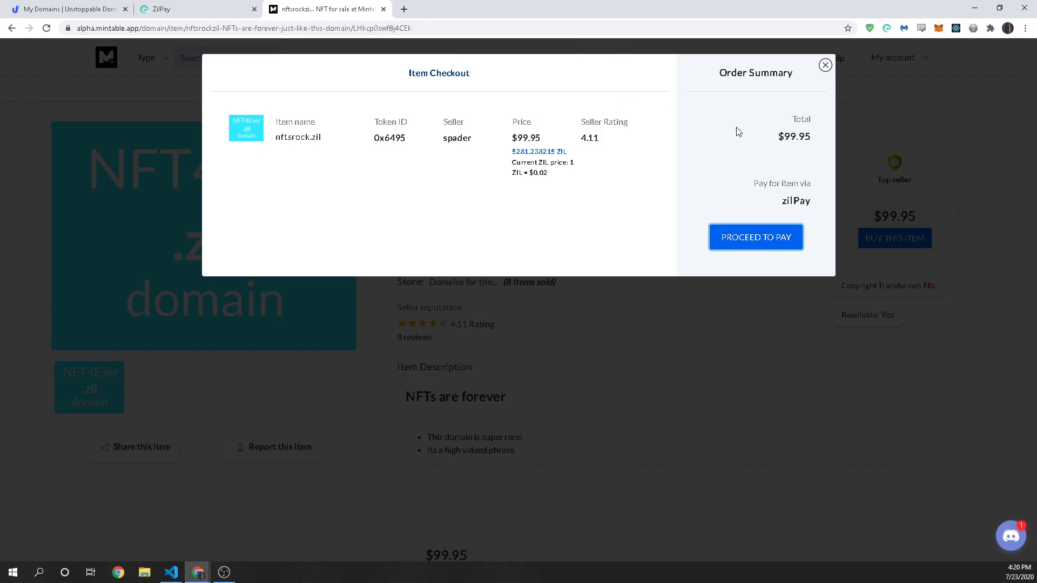
click(826, 65)
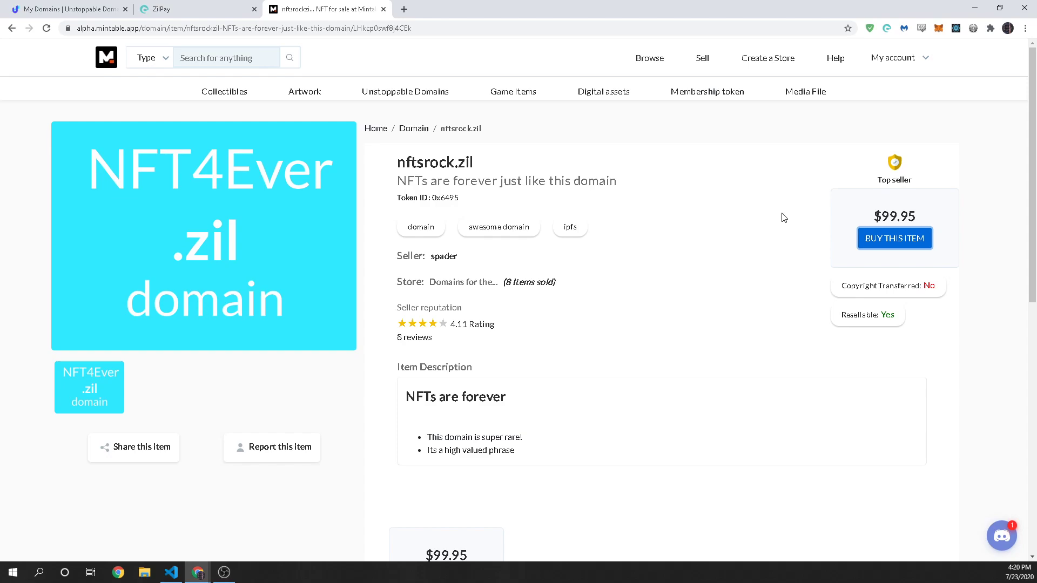
- Browse items filtered to Domain to find nftsrock.zil at $99.95, then go home
click(658, 61)
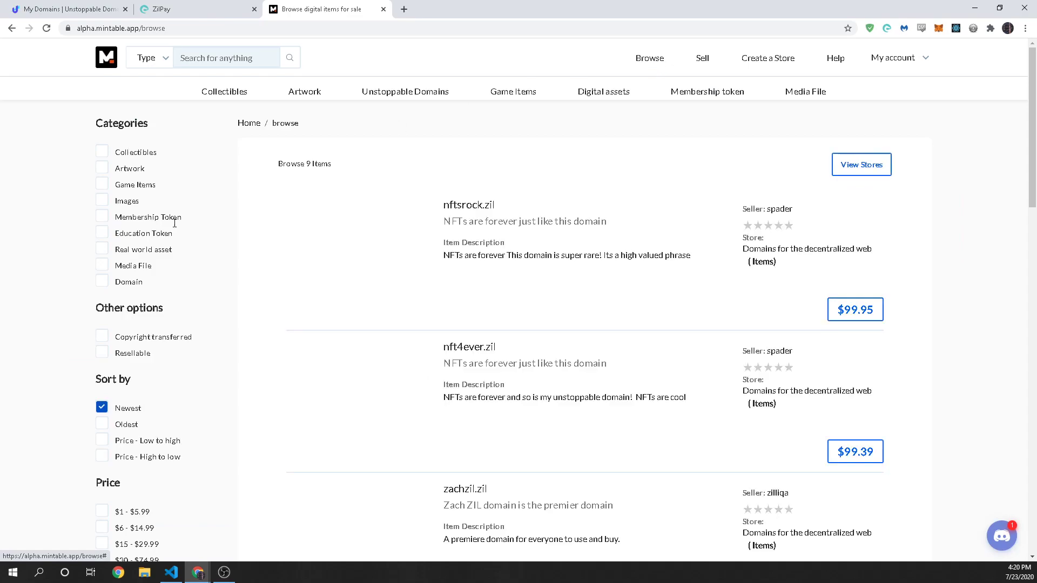
click(129, 282)
scroll(475, 179, down, 3)
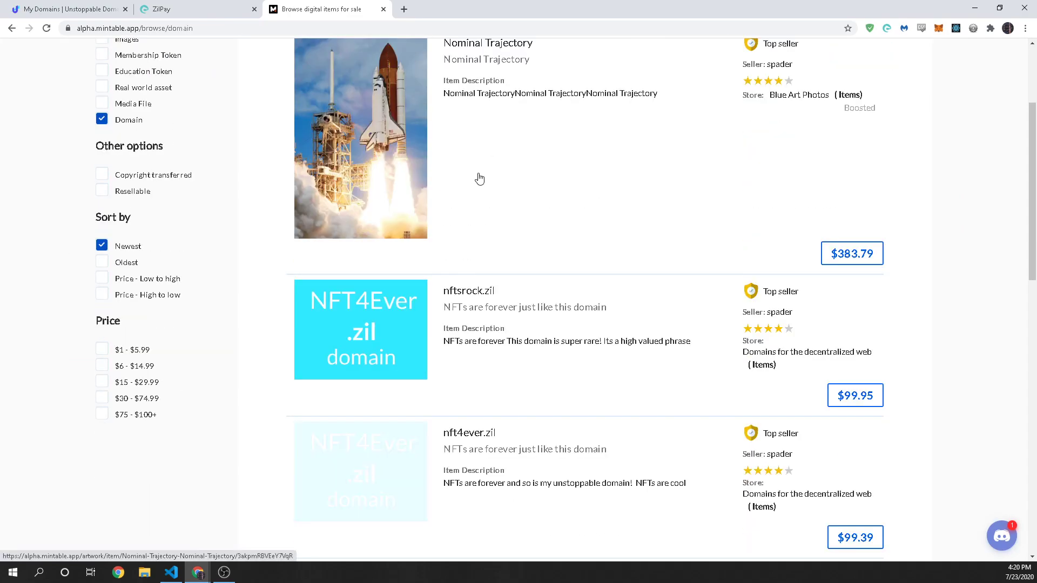
scroll(525, 216, down, 1)
scroll(662, 404, down, 3)
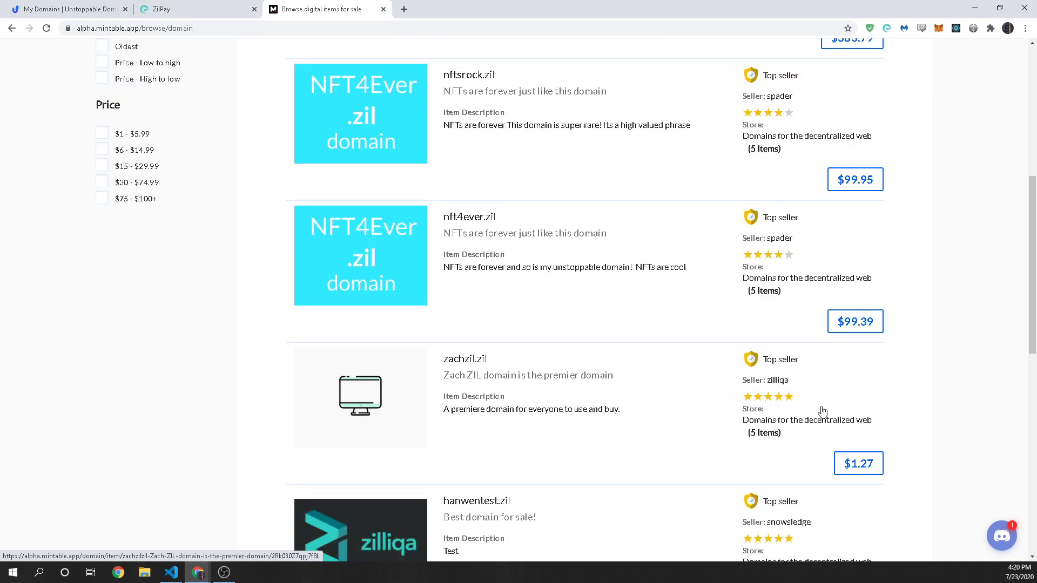
scroll(537, 380, up, 7)
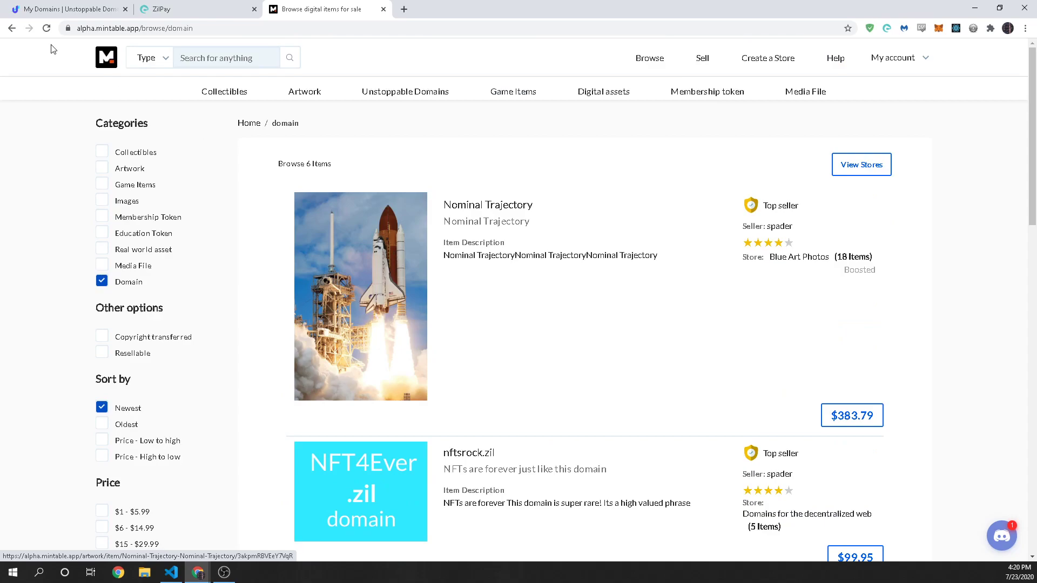
click(105, 59)
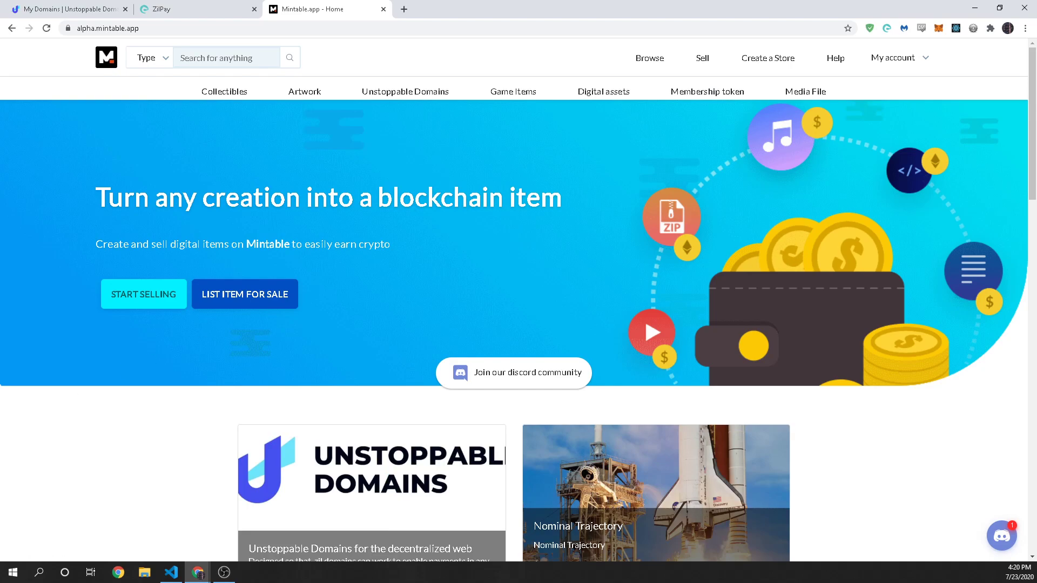
- Load zilliqa.mintable.app in place of alpha.mintable.app using the address bar suggestion
key(alt+Tab)
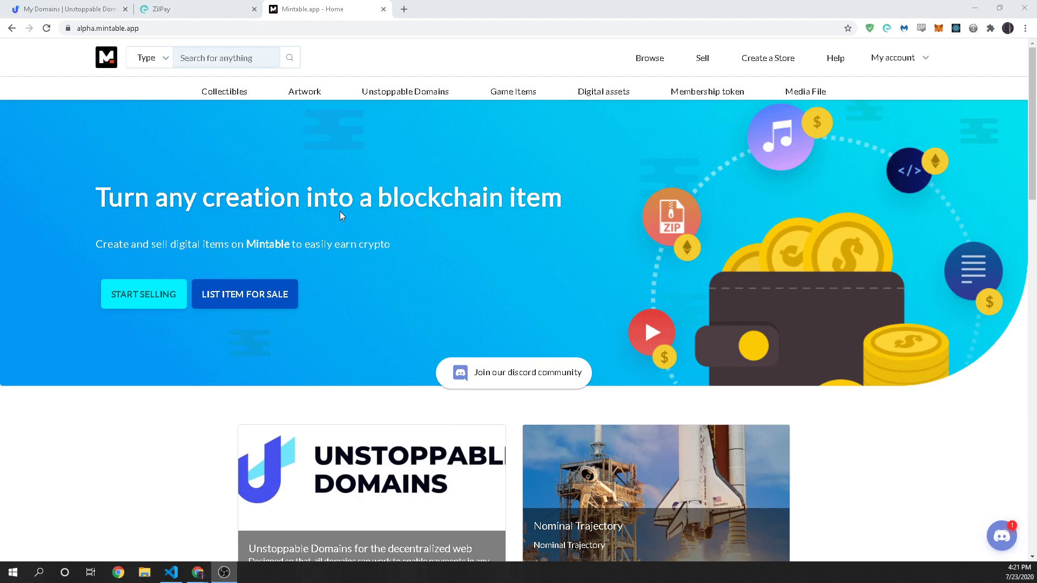
click(151, 34)
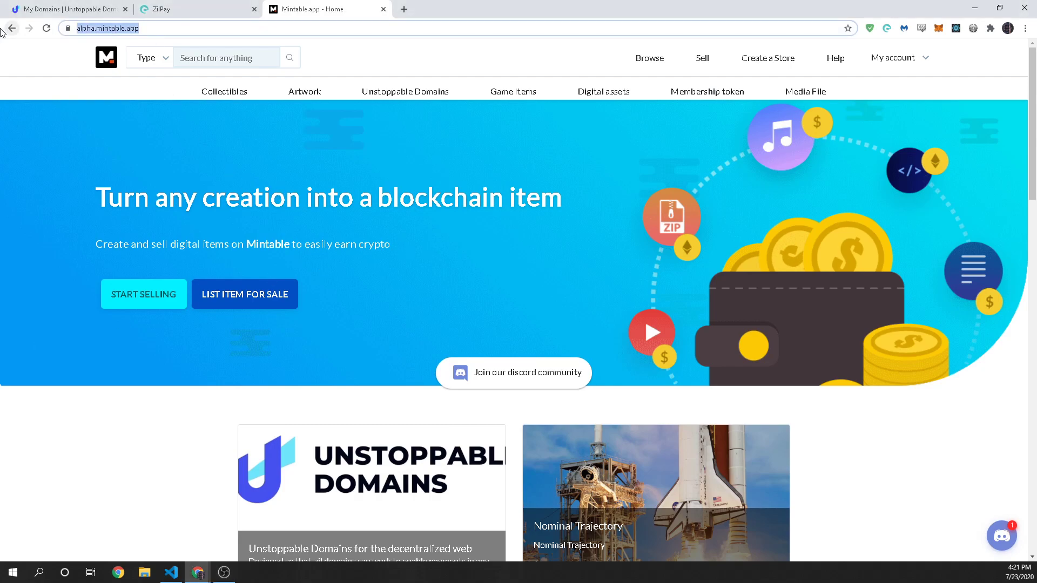
text(zill.)
key(BackSpace)
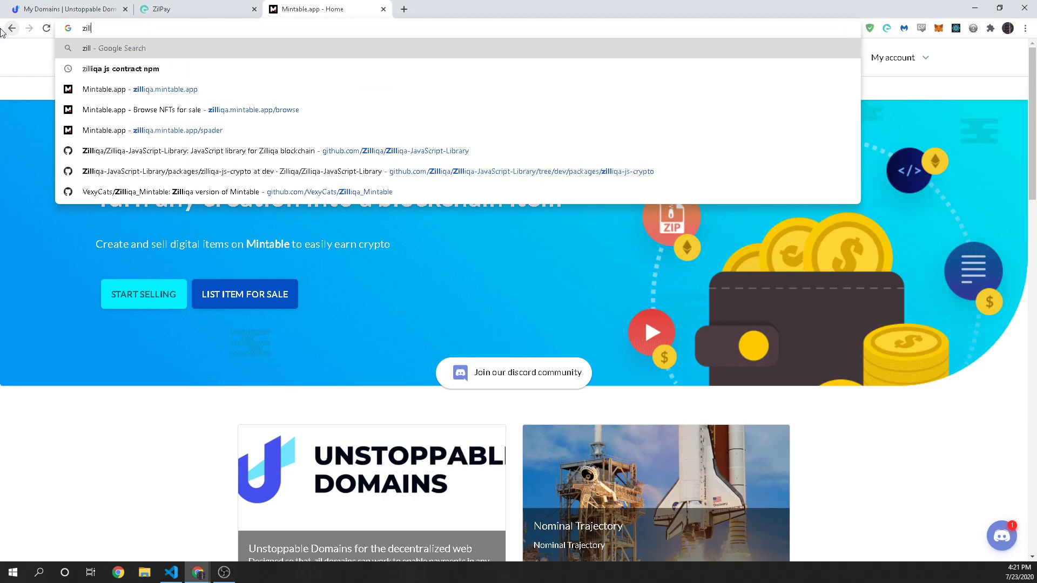
key(Down)
key(Down)
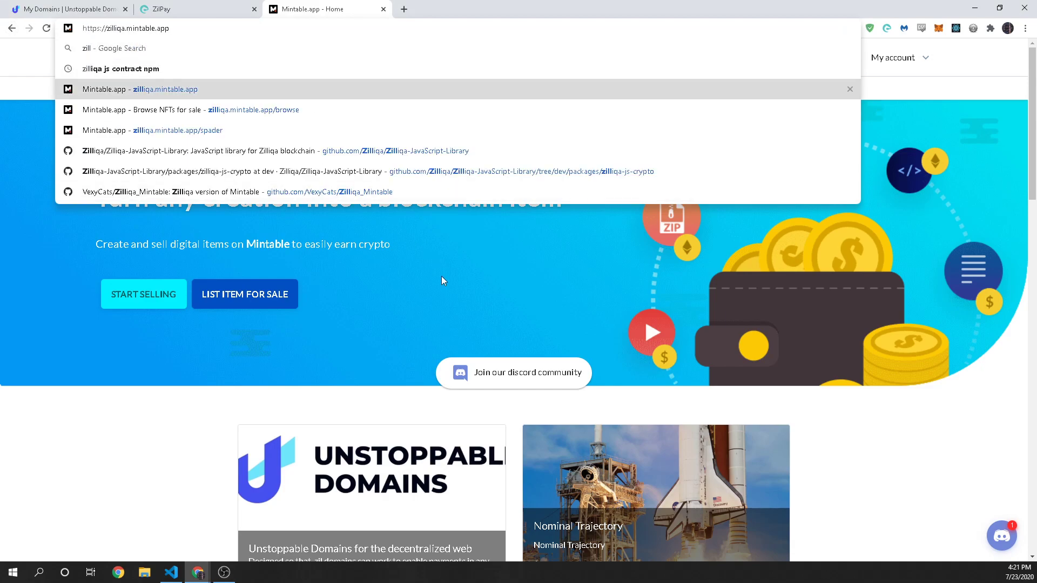
key(Return)
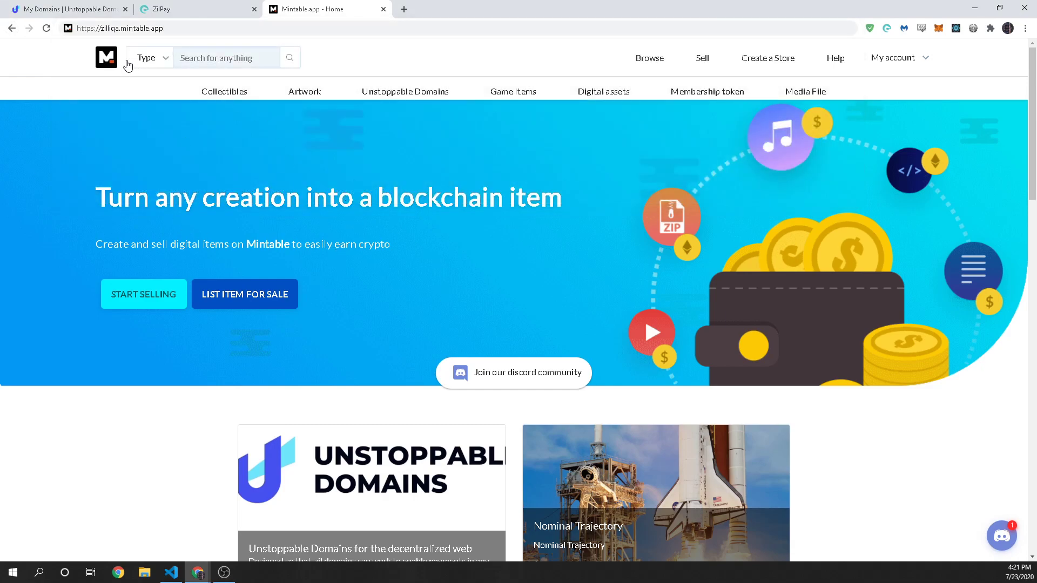